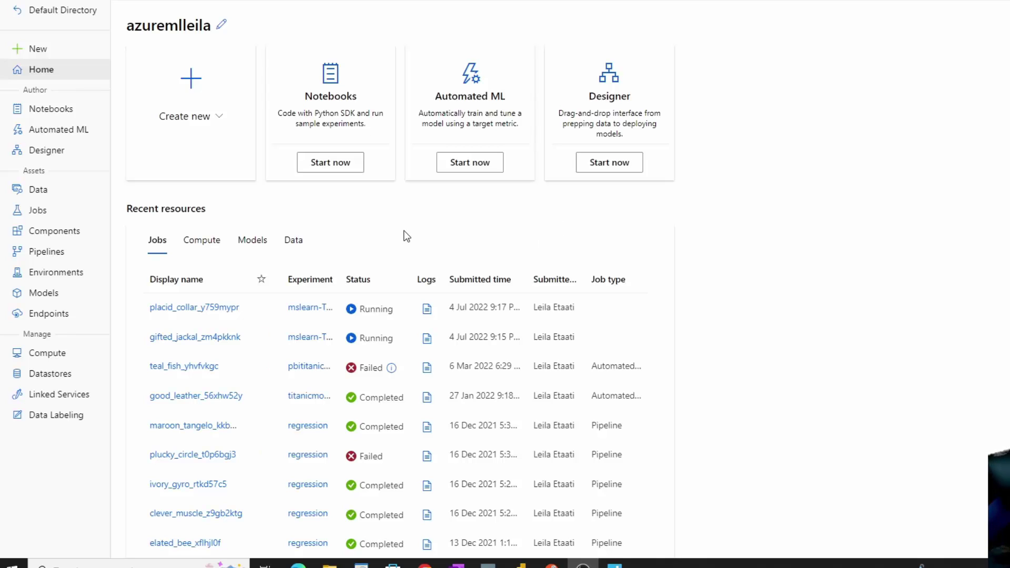
# Open the pbitotanic real-time endpoint from the Endpoints list
pyautogui.click(45, 316)
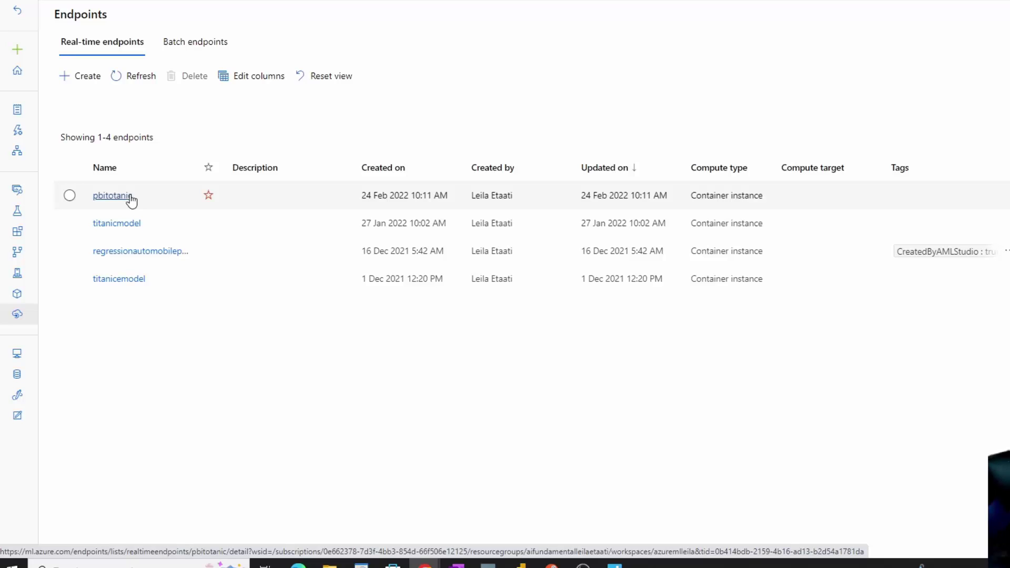
pyautogui.click(130, 197)
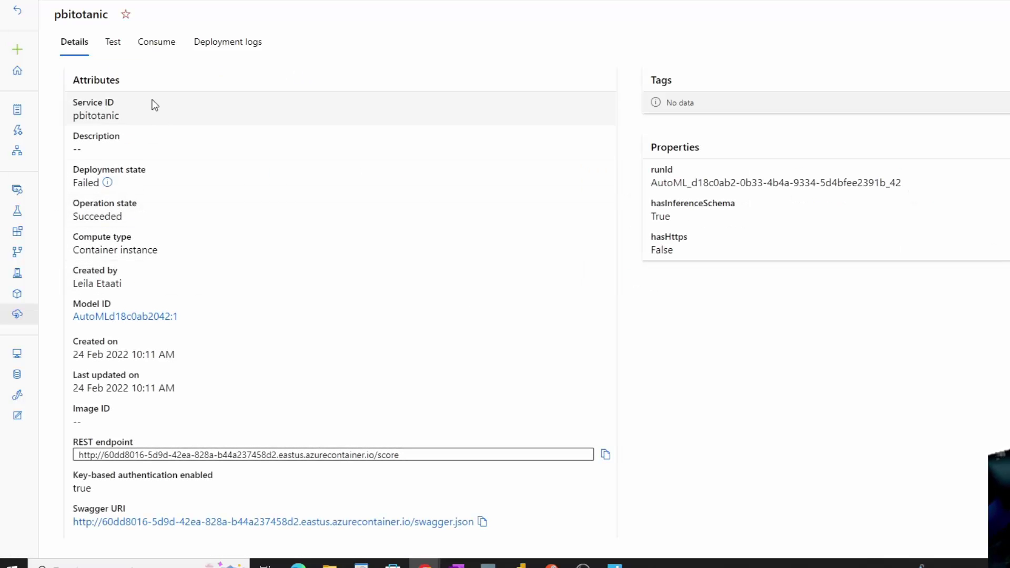
# Show pbitotanic's Consume tab and scroll the C# sample to the request body and apiKey lines
pyautogui.click(164, 44)
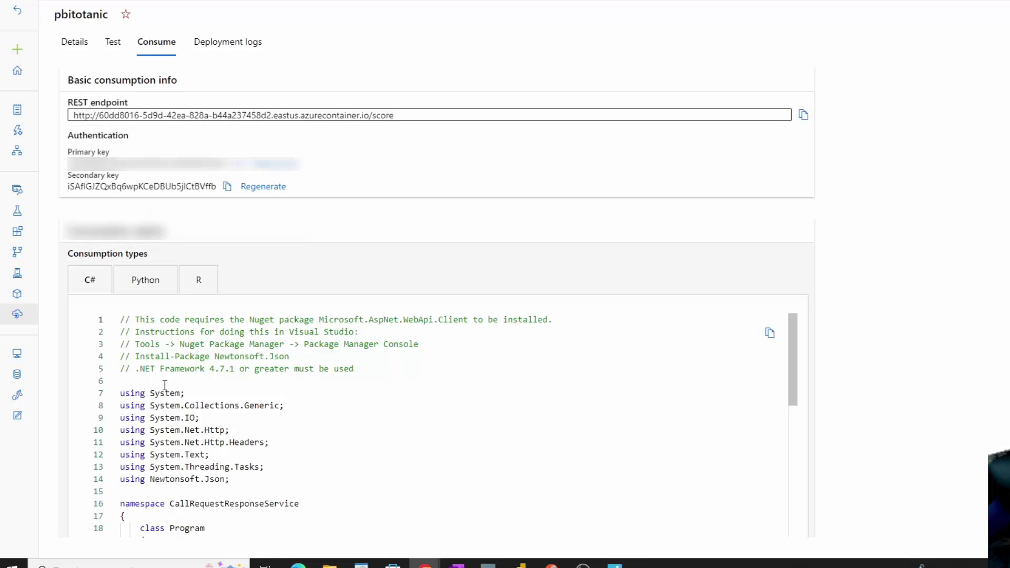
pyautogui.scroll(-2, 211, 436)
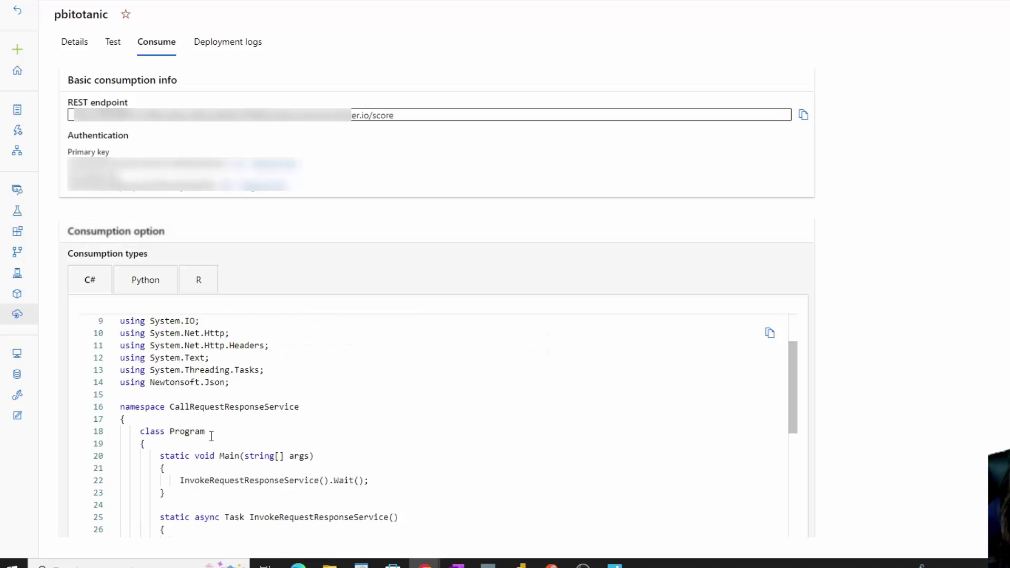
pyautogui.scroll(-3, 870, 392)
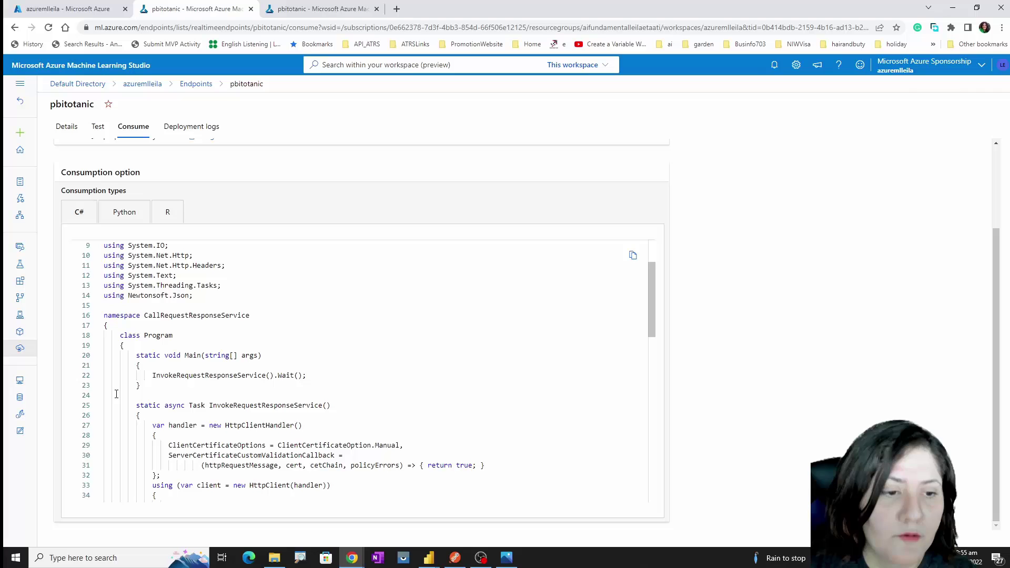
pyautogui.scroll(-1, 273, 461)
pyautogui.scroll(-4, 273, 462)
pyautogui.scroll(-2, 307, 280)
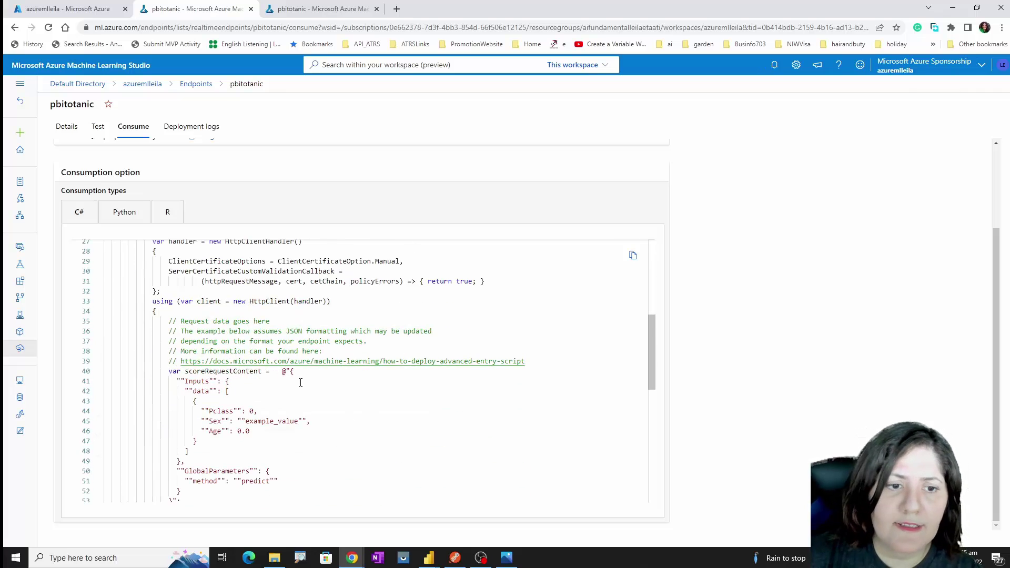
pyautogui.scroll(-3, 290, 422)
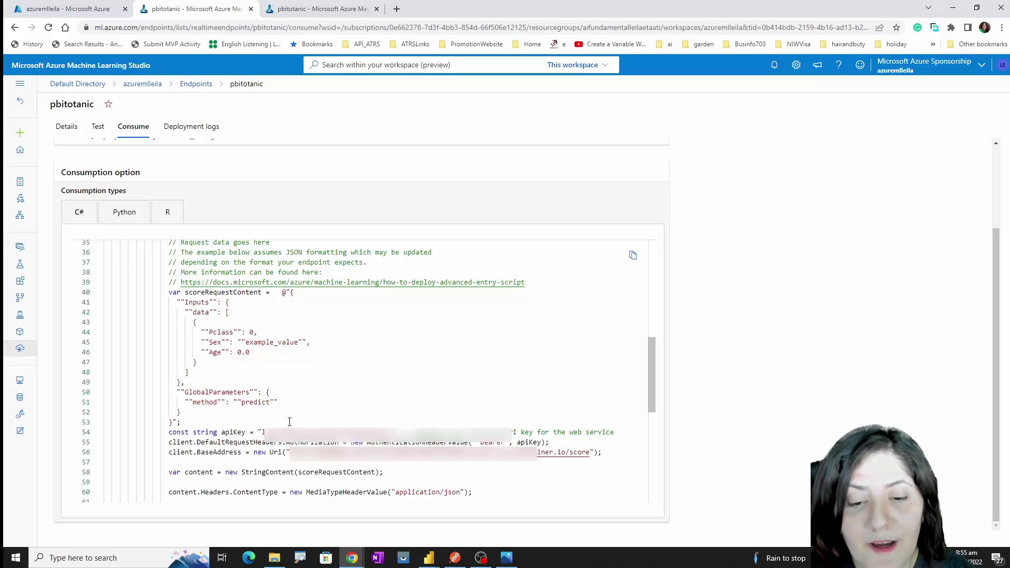
# In Postman, confirm the POST method and check the JSON body, ending on the Content-Type and Authorization headers
pyautogui.click(461, 561)
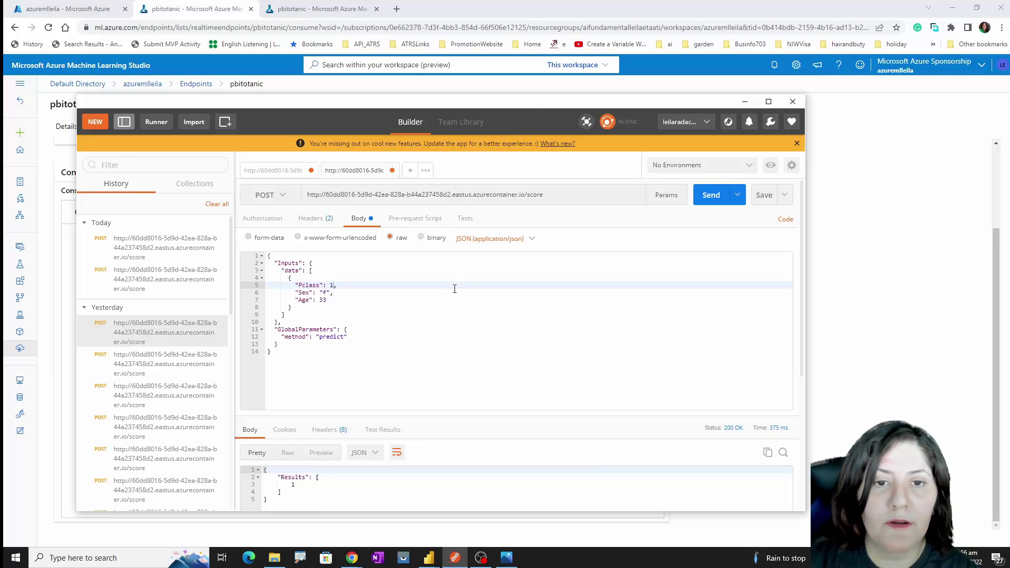
pyautogui.click(283, 196)
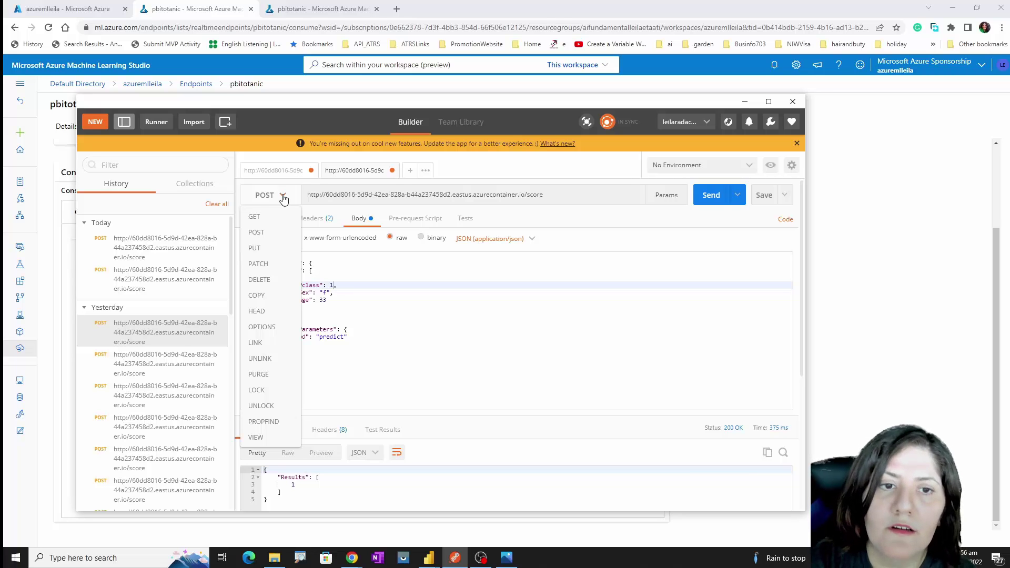
pyautogui.click(498, 200)
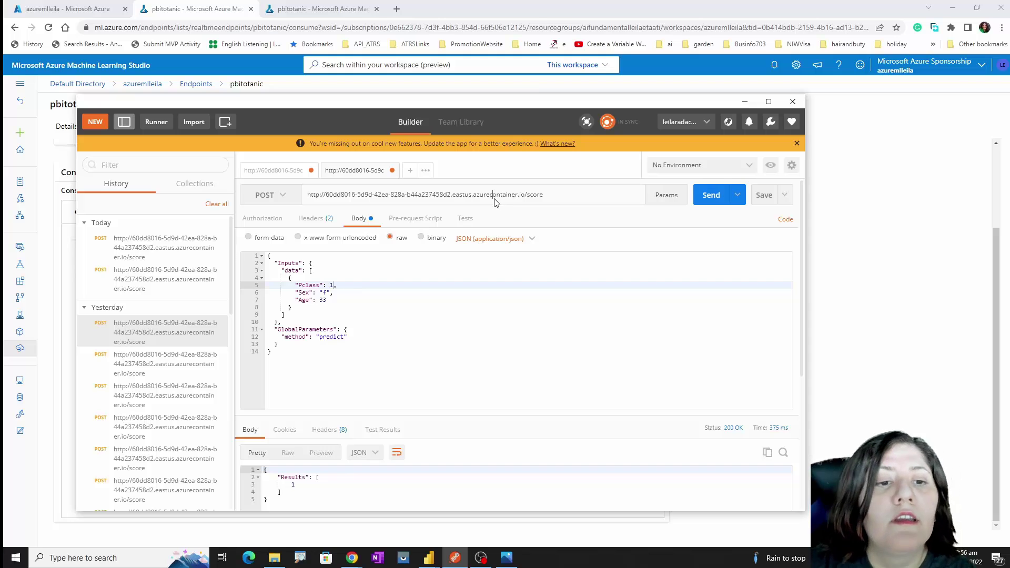
pyautogui.click(322, 220)
pyautogui.click(359, 219)
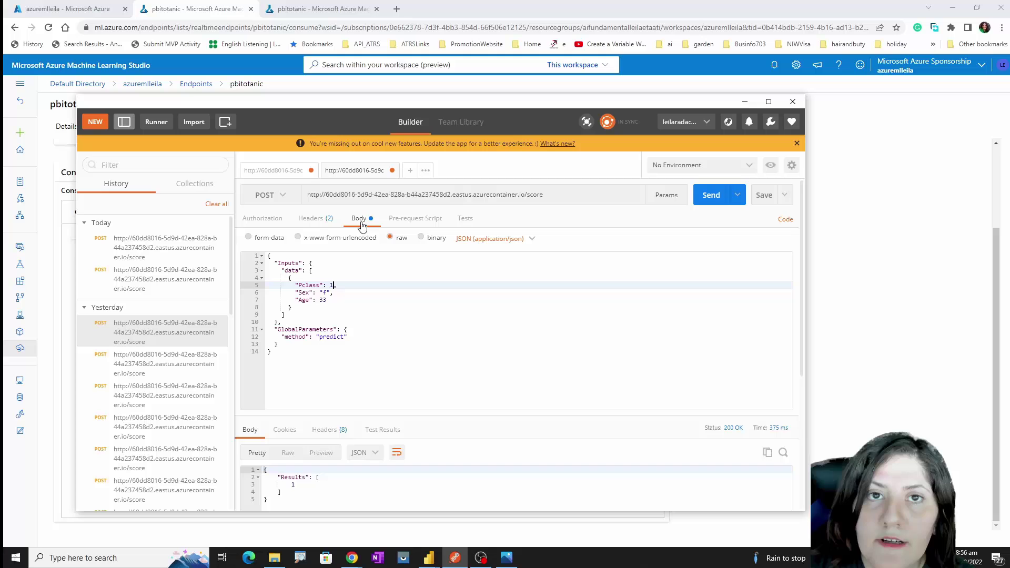
pyautogui.click(319, 220)
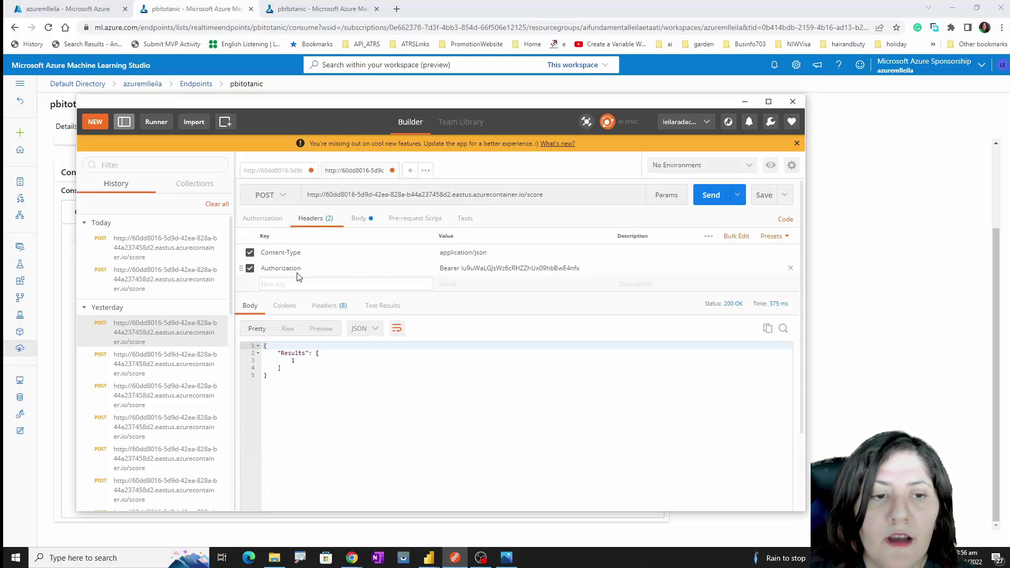
# Show the Python consumption sample scrolled down to its headers line
pyautogui.click(859, 312)
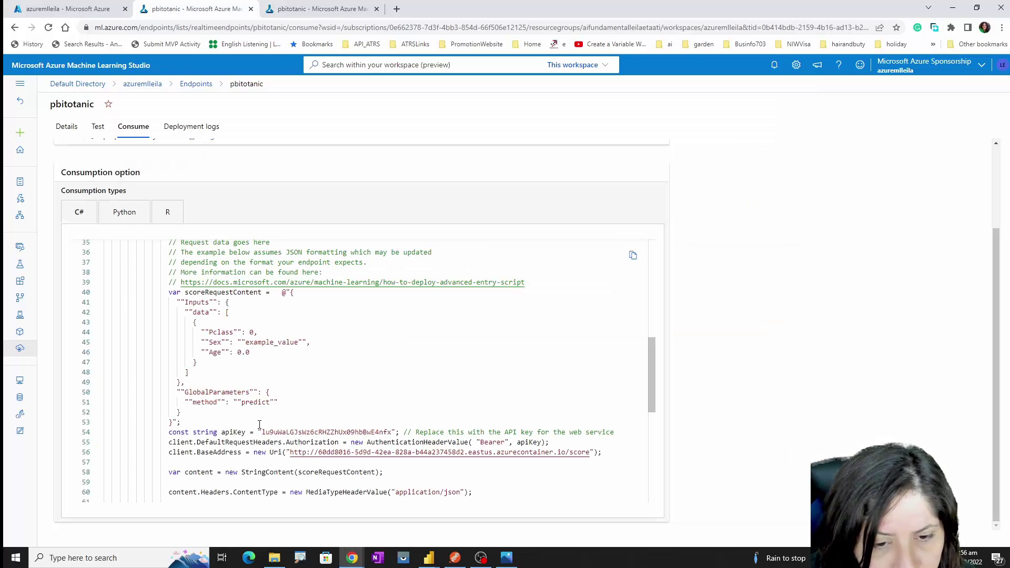
pyautogui.scroll(-1, 246, 455)
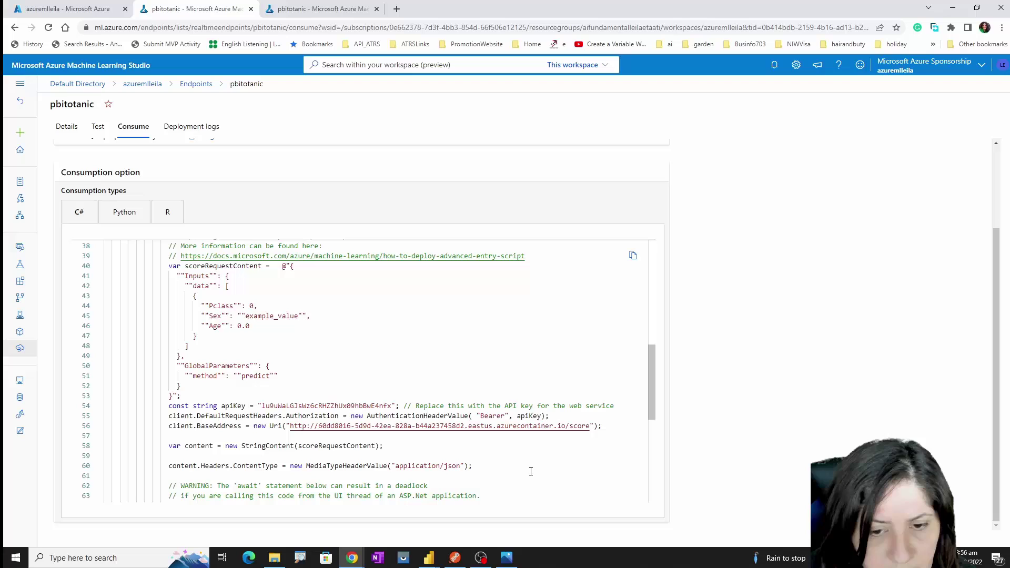
pyautogui.scroll(-1, 385, 471)
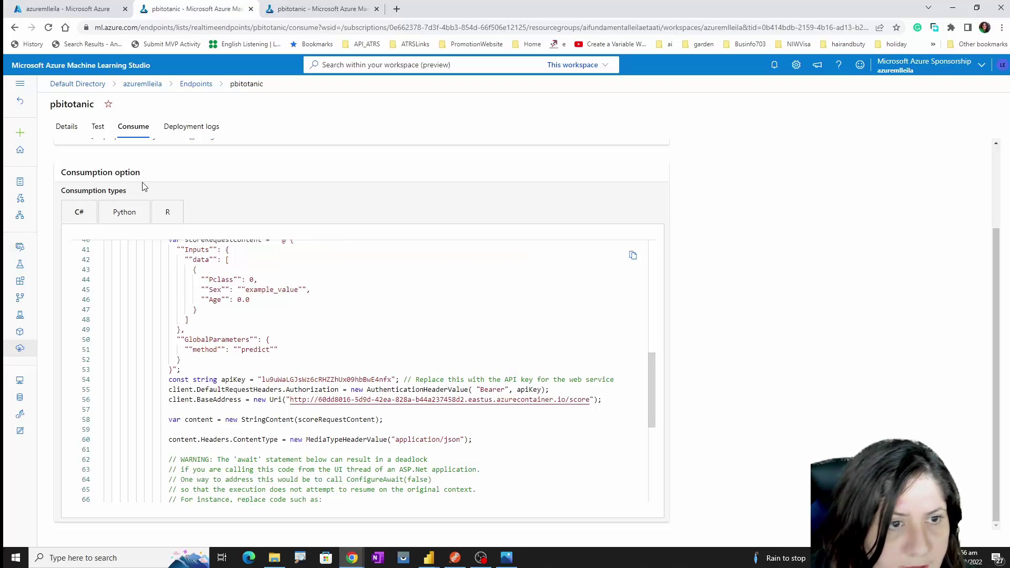
pyautogui.click(125, 213)
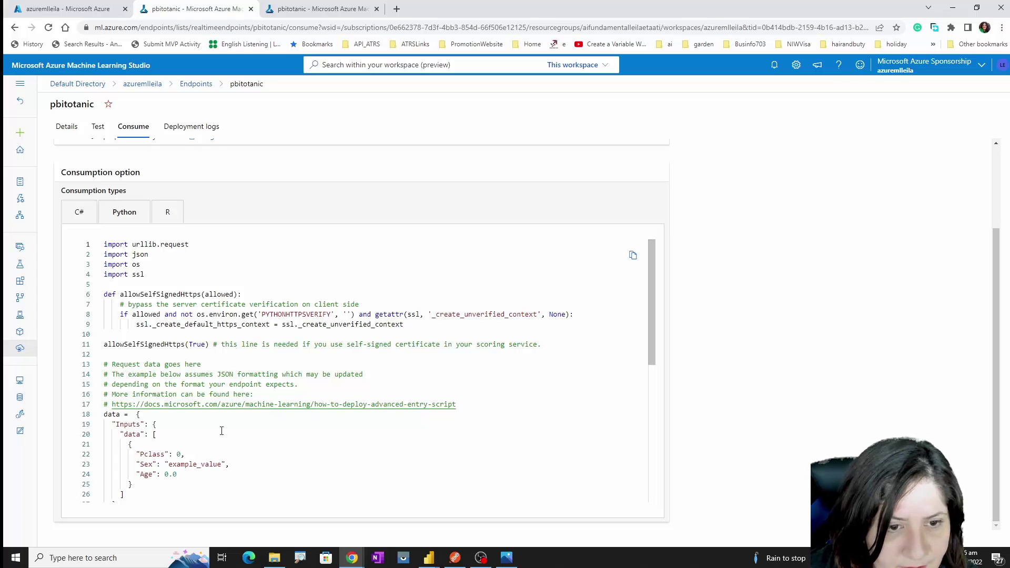
pyautogui.scroll(-3, 222, 431)
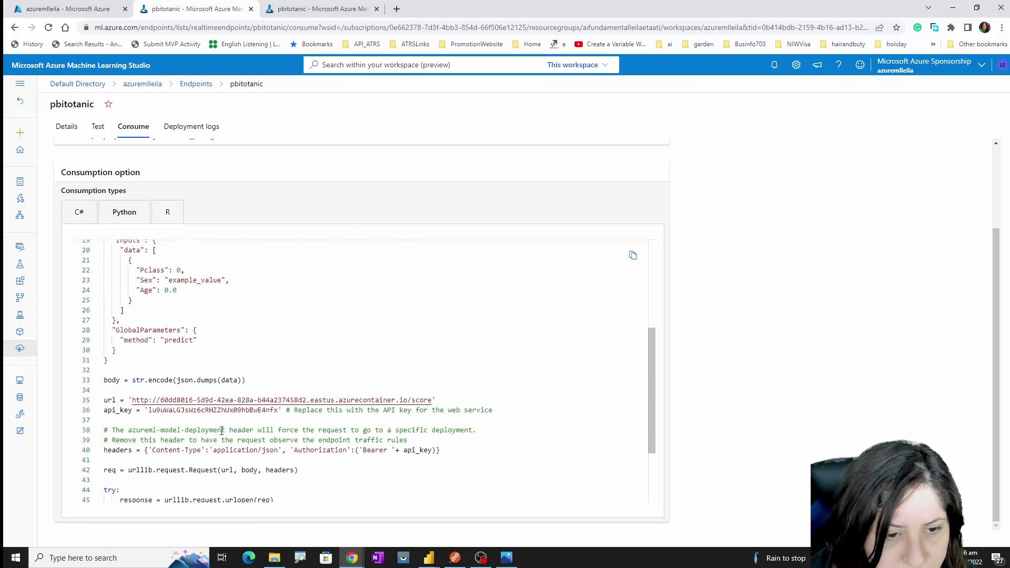
pyautogui.scroll(-2, 221, 431)
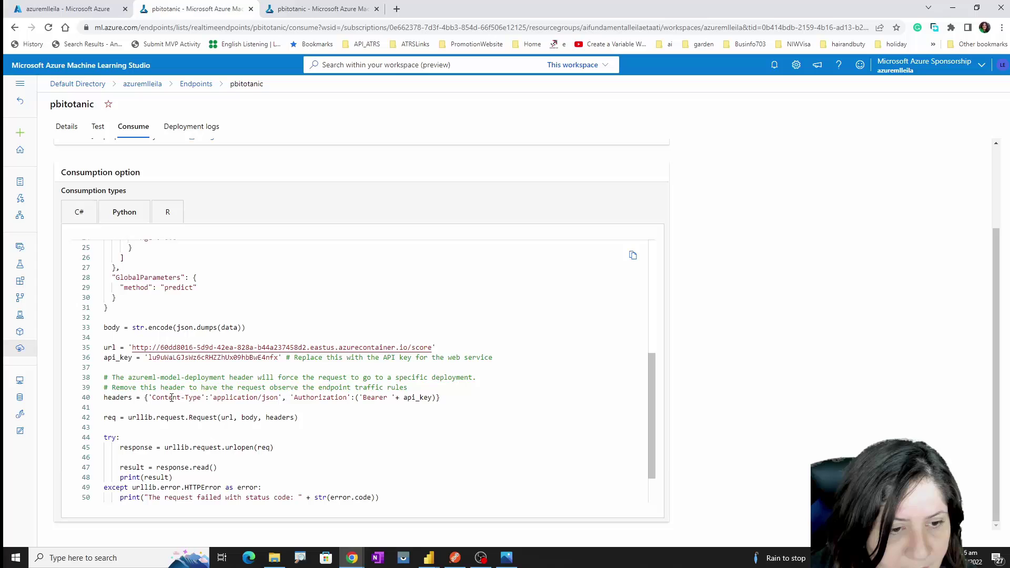
# Highlight the Content-Type entry in the Python headers and compare it with Postman's request
pyautogui.moveTo(152, 399); pyautogui.dragTo(202, 399)
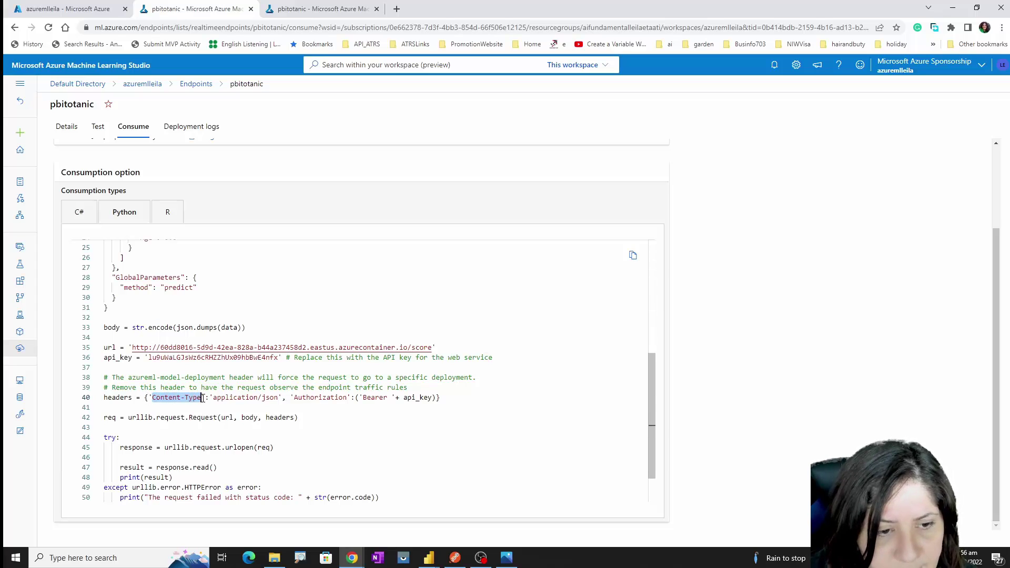
pyautogui.doubleClick(126, 397)
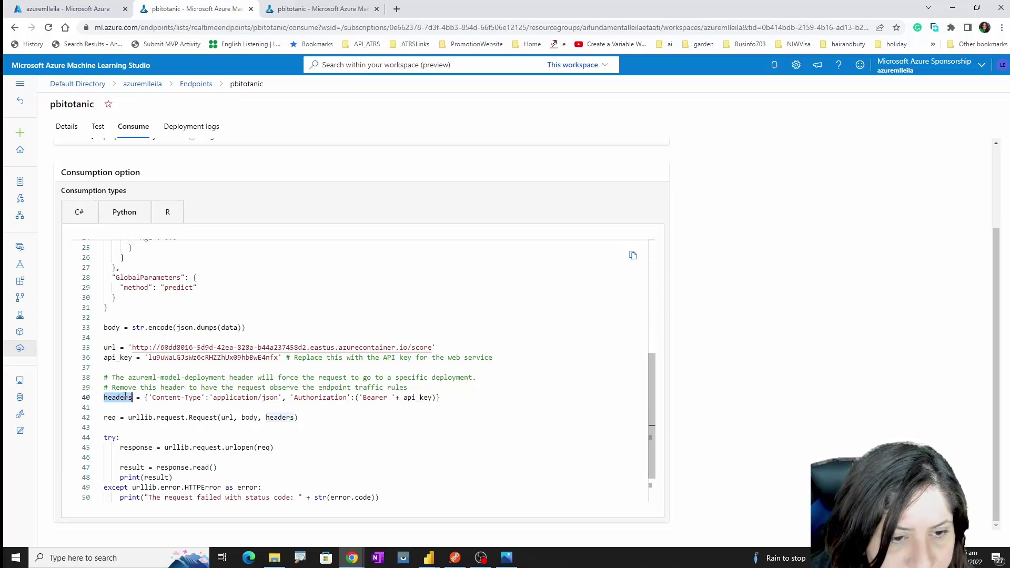
pyautogui.moveTo(152, 398); pyautogui.dragTo(279, 400)
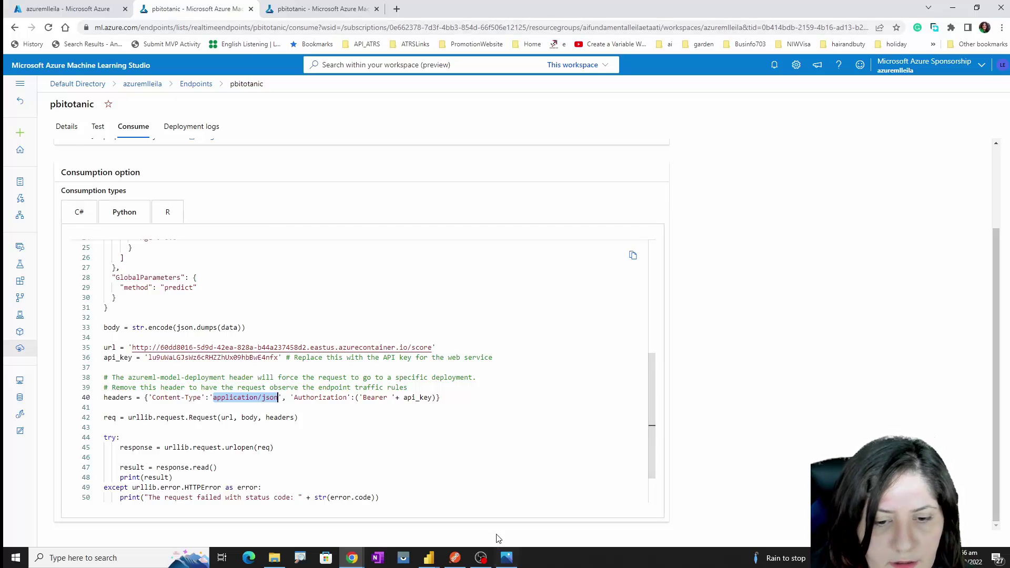
pyautogui.click(455, 558)
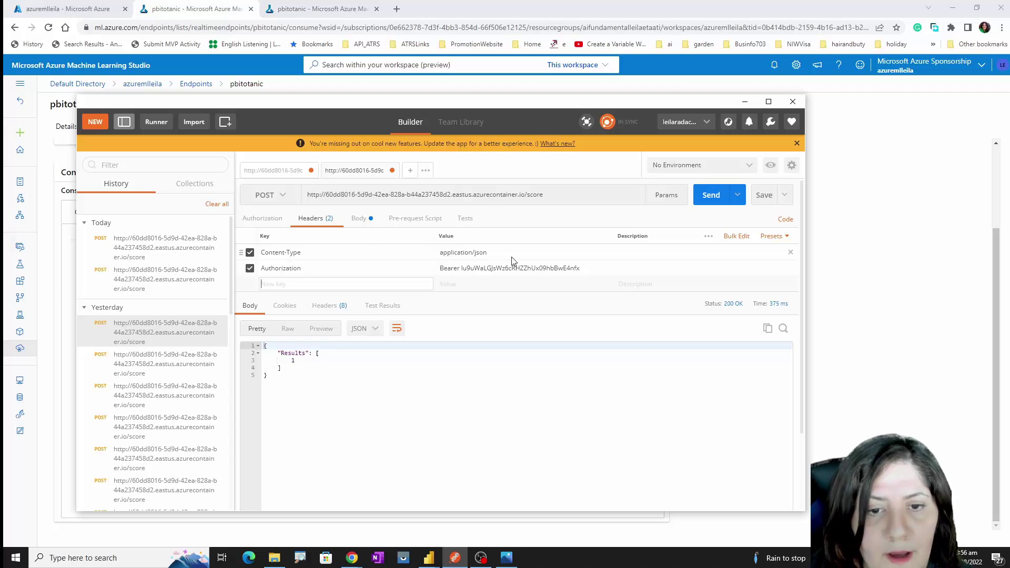
# Highlight the Authorization header's Bearer api_key value and compare it with Postman's bearer-key header
pyautogui.click(858, 283)
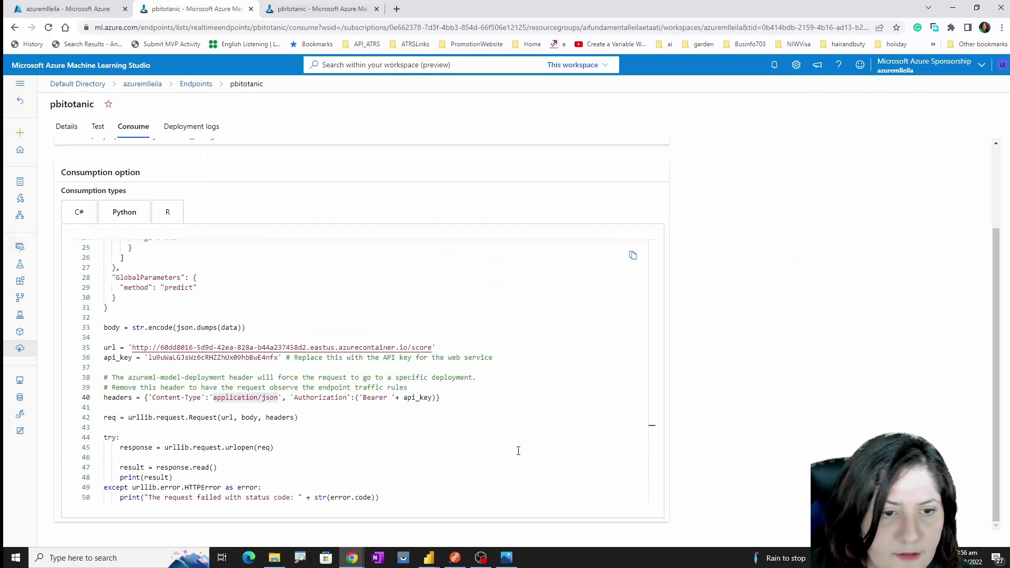
pyautogui.doubleClick(321, 397)
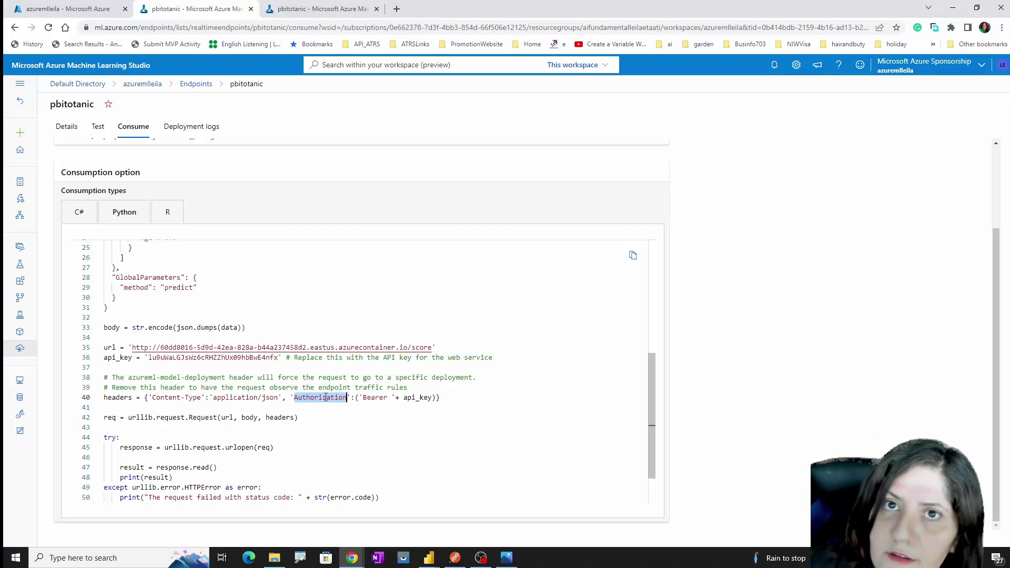
pyautogui.doubleClick(373, 398)
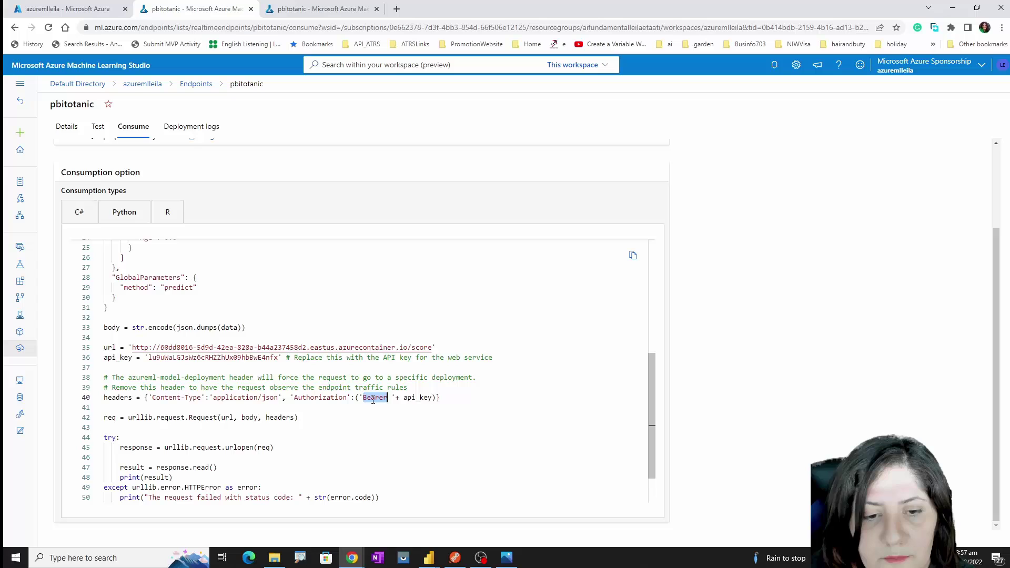
pyautogui.doubleClick(407, 398)
pyautogui.click(454, 560)
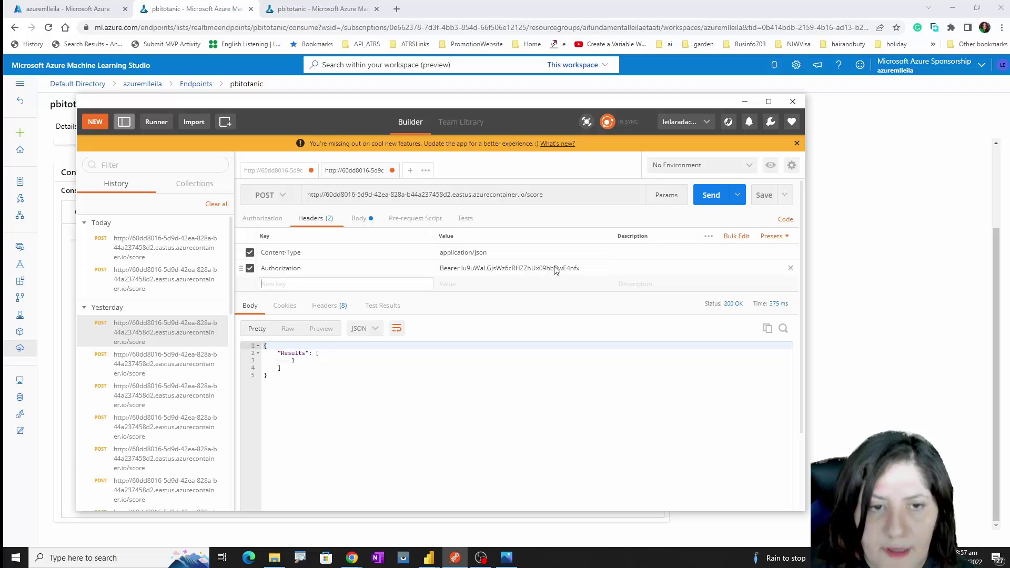
# Check Postman's JSON body, then show the C# sample scrolled to the Pclass, Sex, Age payload and apiKey lines
pyautogui.click(359, 219)
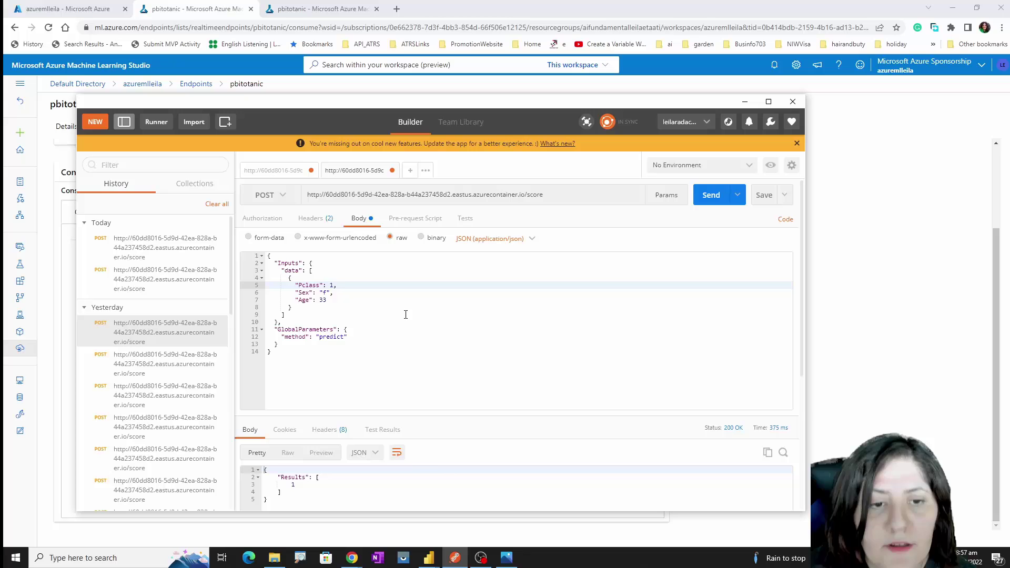
pyautogui.click(858, 304)
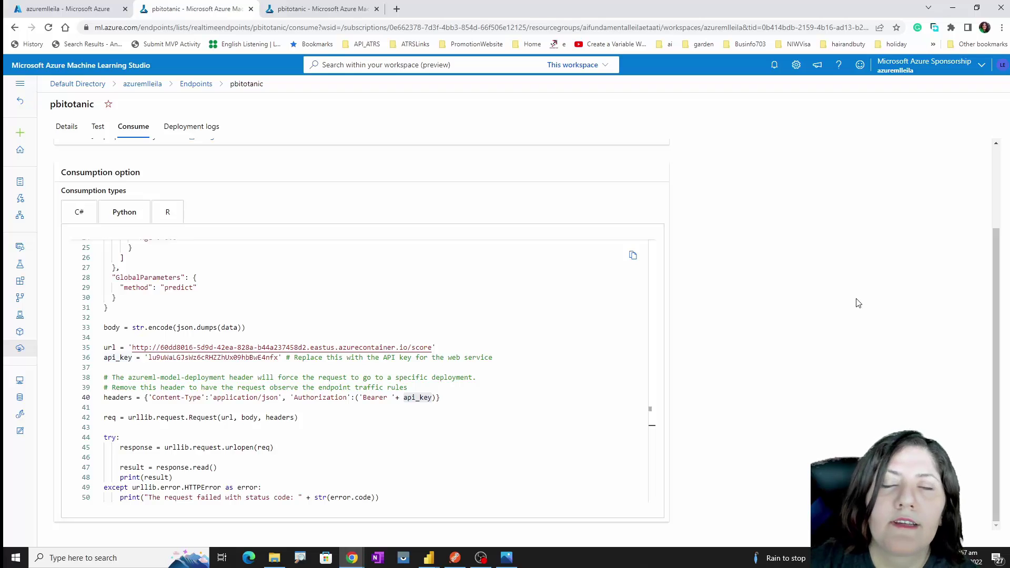
pyautogui.scroll(3, 647, 416)
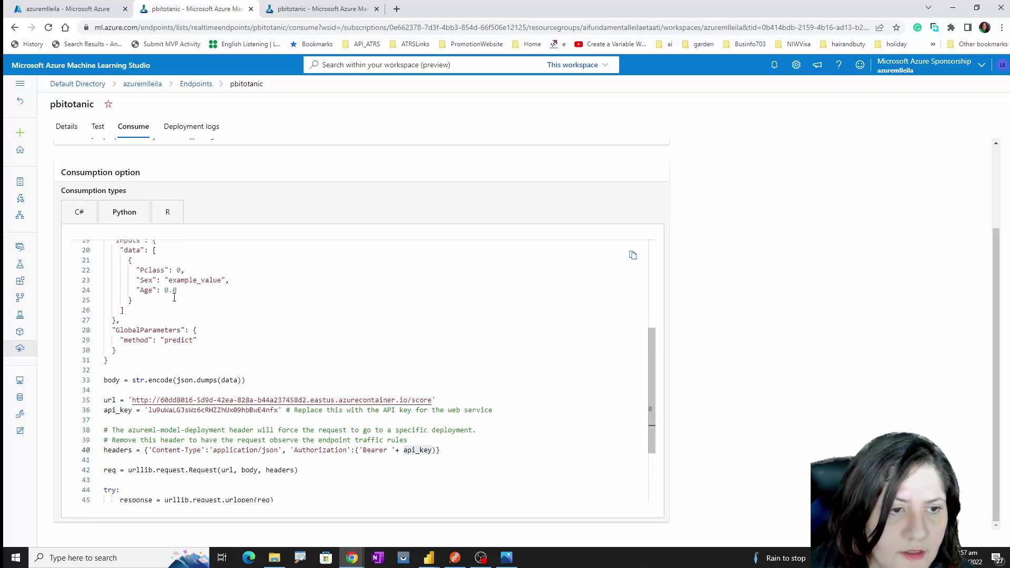
pyautogui.click(79, 212)
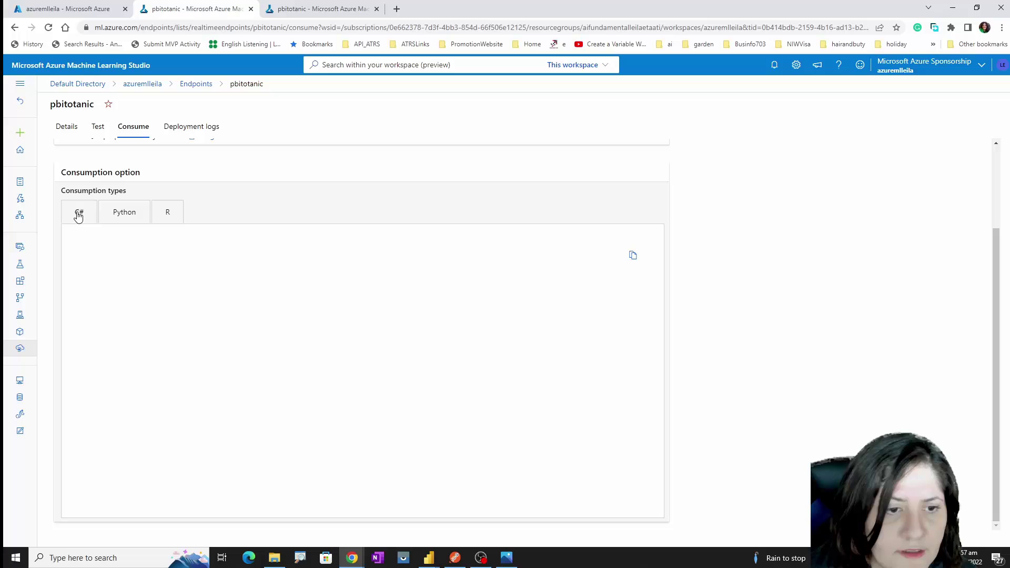
pyautogui.scroll(-10, 200, 430)
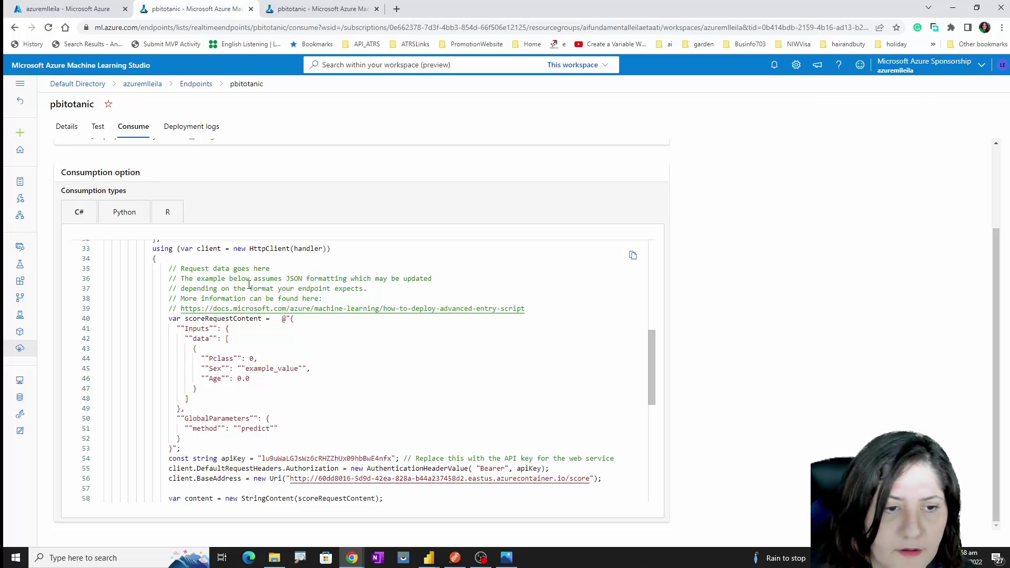
# Change Pclass to 2 in Postman's JSON body and resend the scoring request, still getting Results 1
pyautogui.click(455, 558)
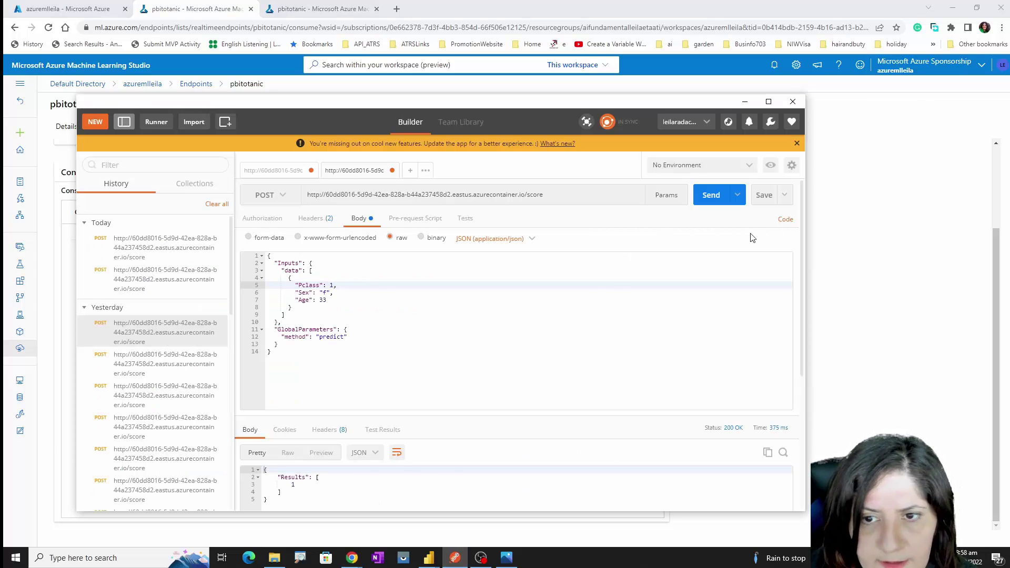
pyautogui.click(331, 292)
pyautogui.doubleClick(333, 285)
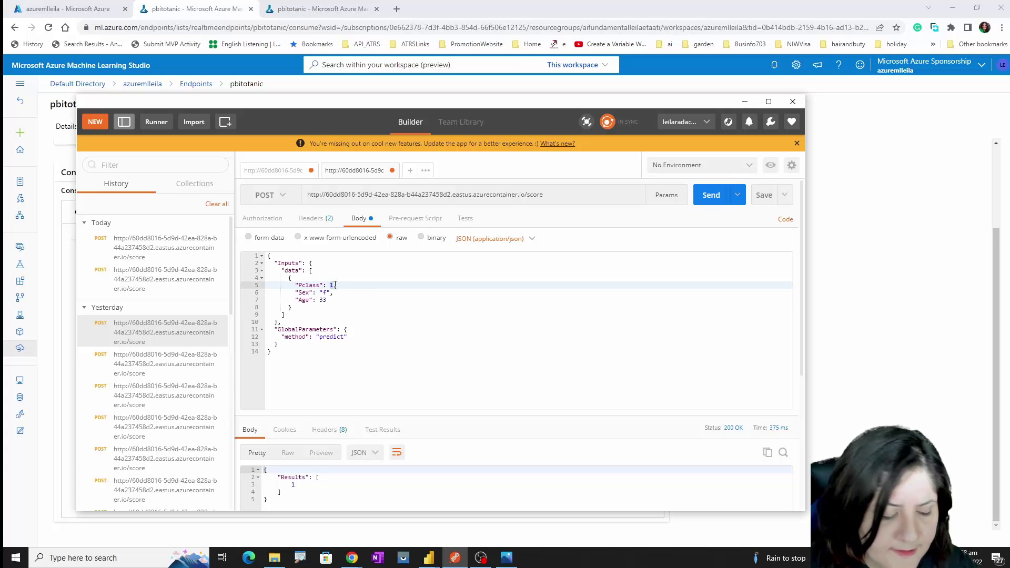
pyautogui.click(711, 195)
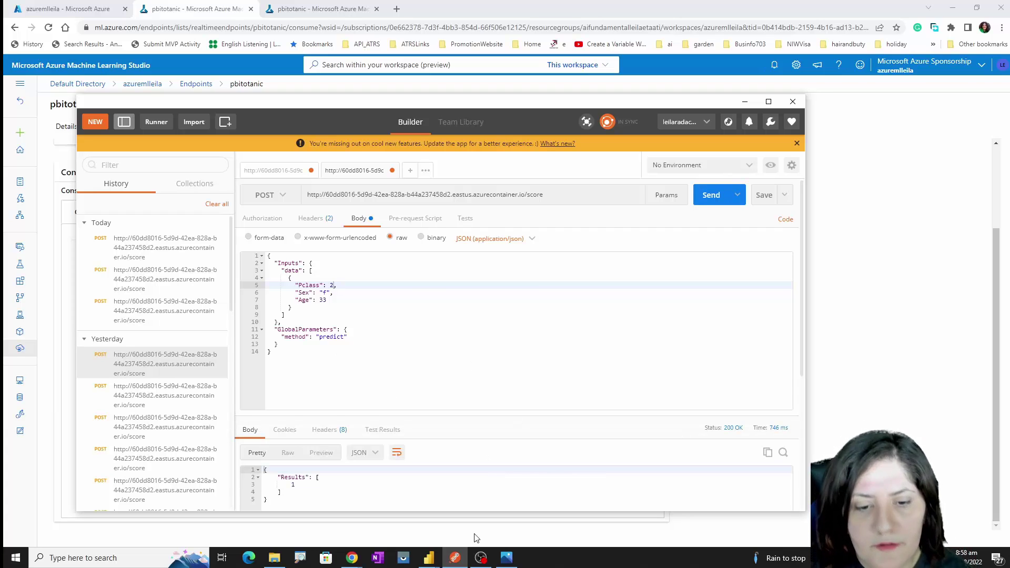
pyautogui.click(428, 557)
# Look through test queries Query1 (2) and Query1 (4), inspecting Query1 (4)'s apiKey step
pyautogui.click(495, 505)
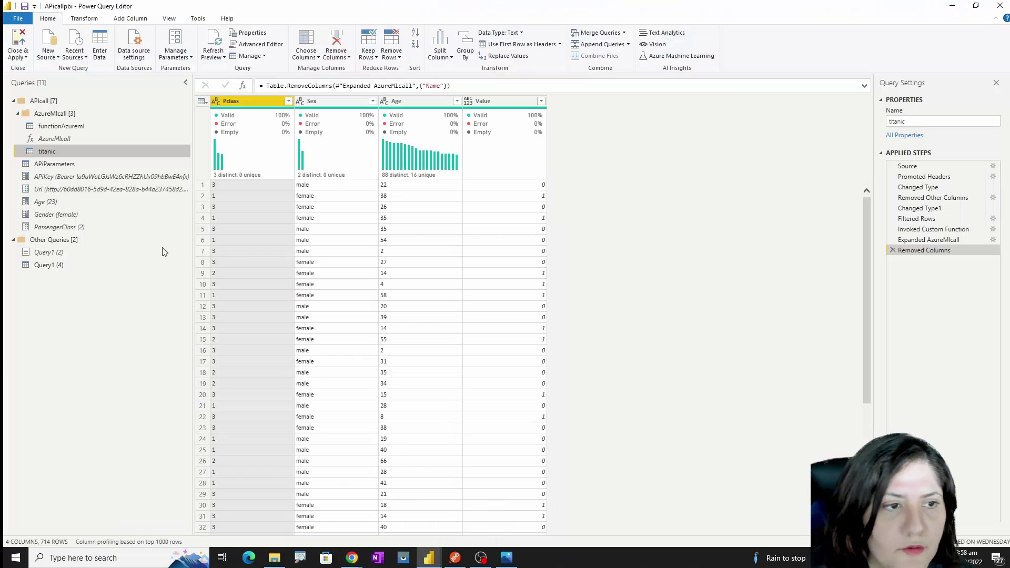
pyautogui.click(50, 252)
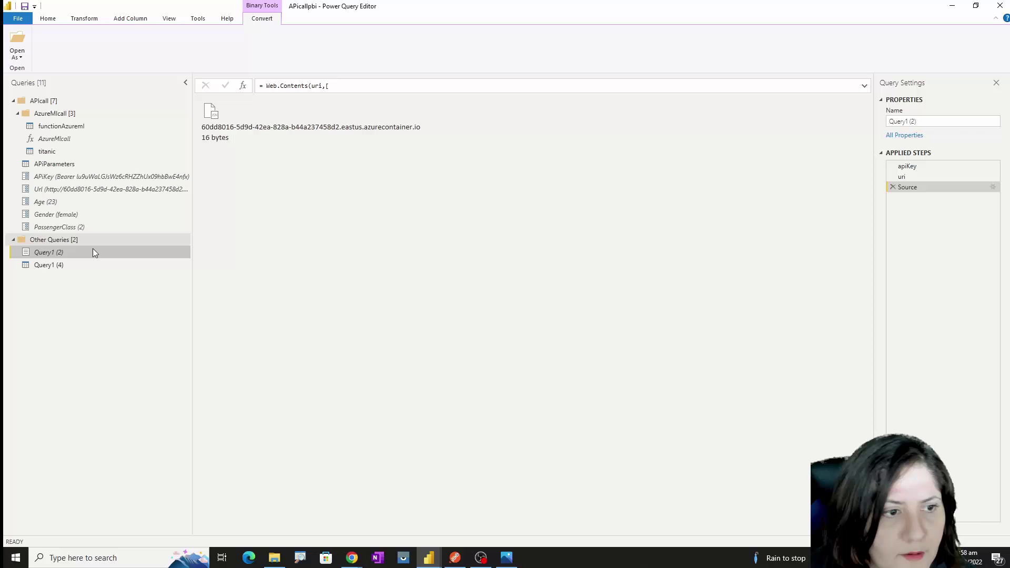
pyautogui.click(62, 265)
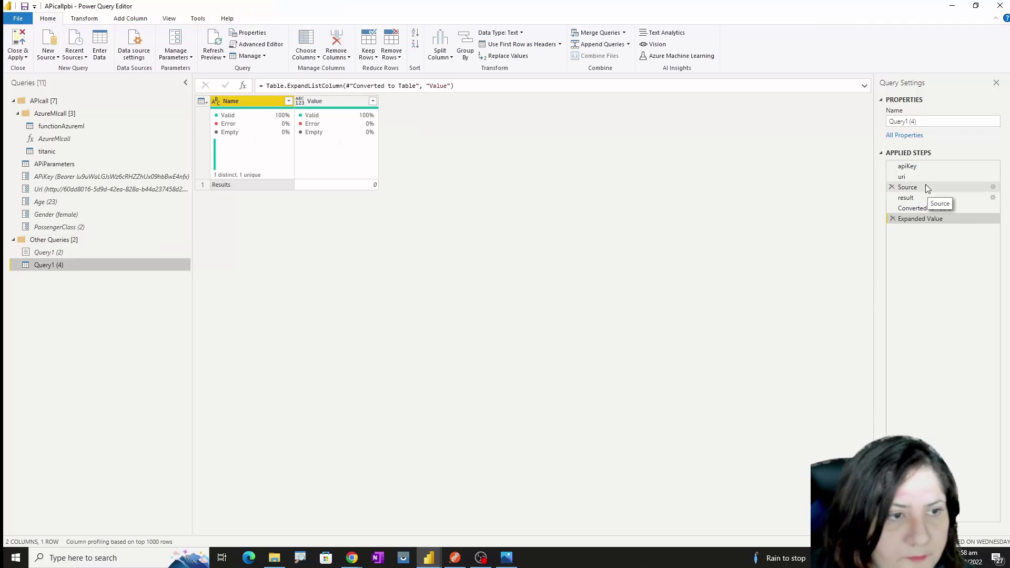
pyautogui.click(920, 168)
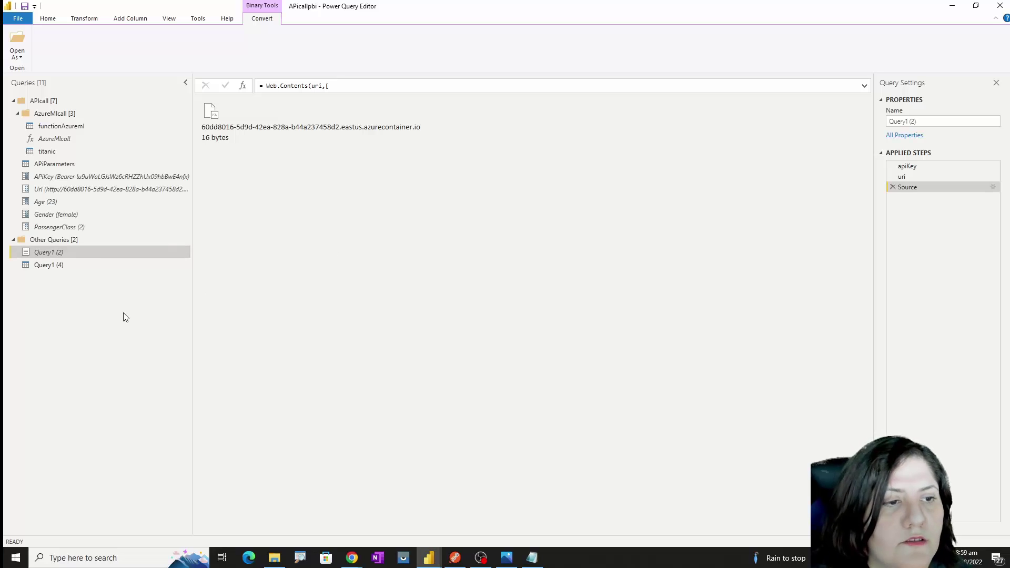
# Add a blank query, Query1, from the Queries pane and open it in the Advanced Editor
pyautogui.rightClick(124, 314)
pyautogui.moveTo(203, 335)
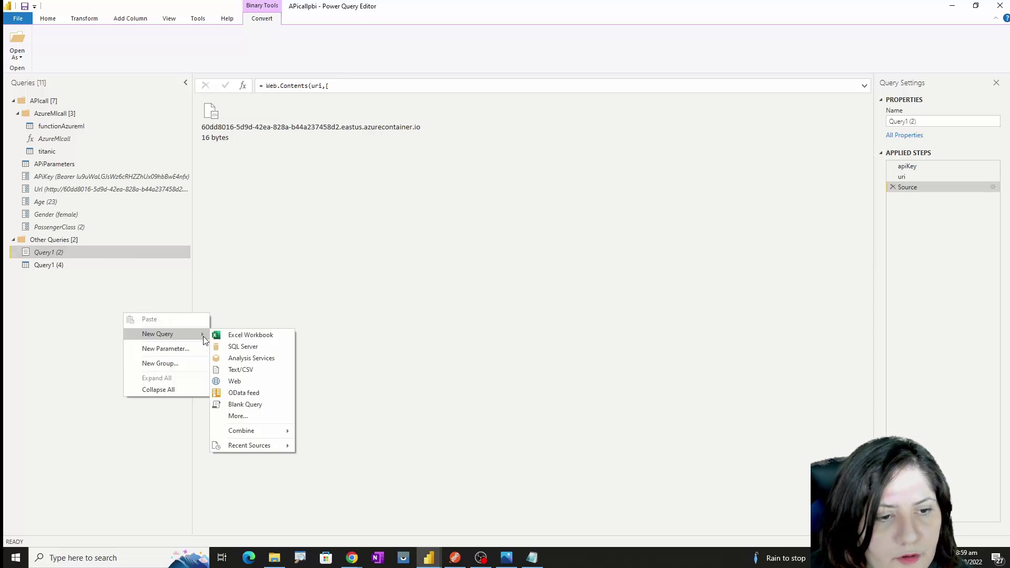
pyautogui.click(247, 405)
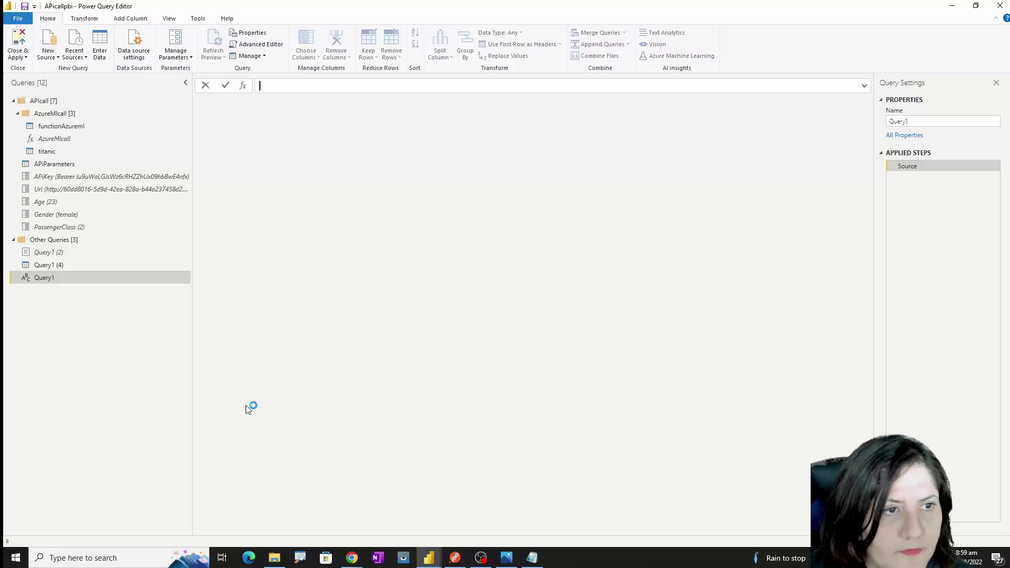
pyautogui.click(275, 46)
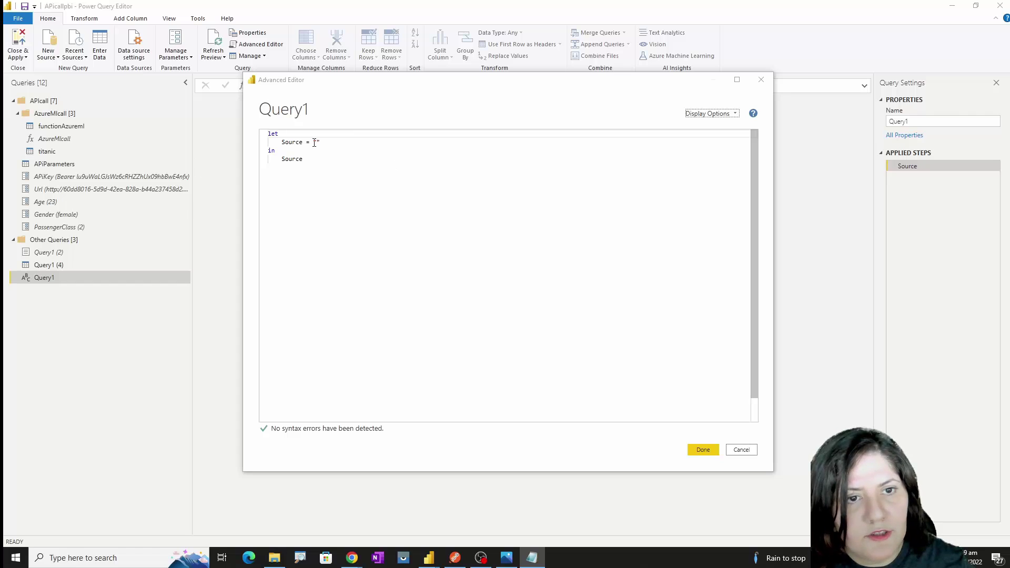
# Set Source to Web.Contents(url) and add a url line holding the endpoint's /score address
pyautogui.moveTo(315, 142); pyautogui.dragTo(326, 143)
pyautogui.write('Web.Contents')
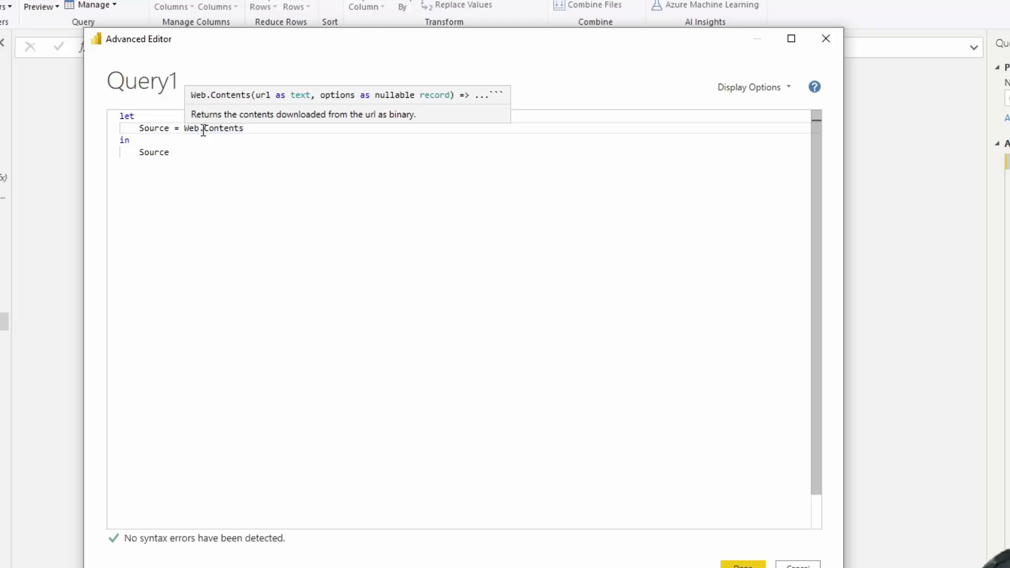
pyautogui.write('(')
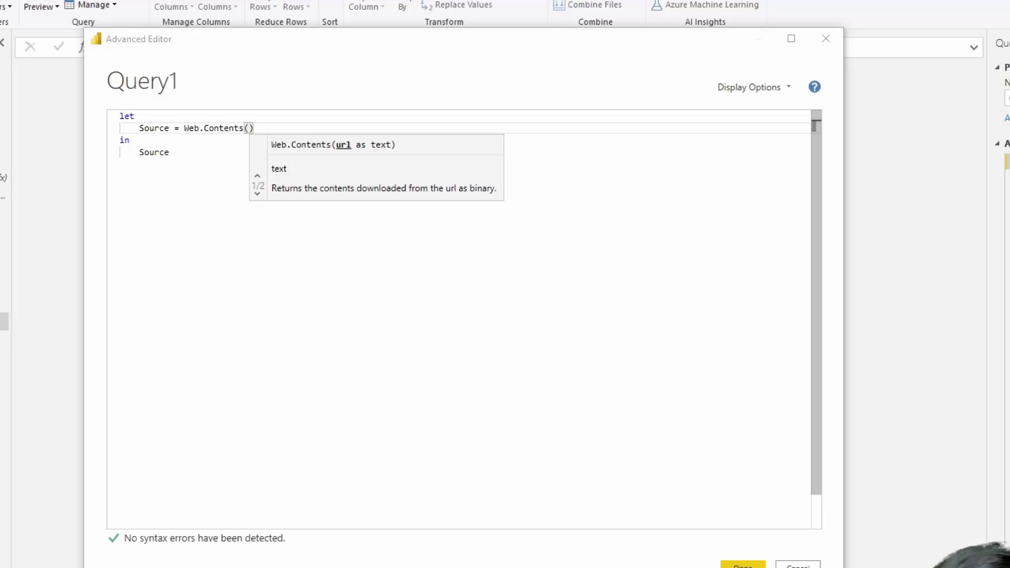
pyautogui.click(161, 220)
pyautogui.write('url="http://60dd8016-5d9d-42ea-828a-b44a237458d2.eastus.azurecontainer.io/score",')
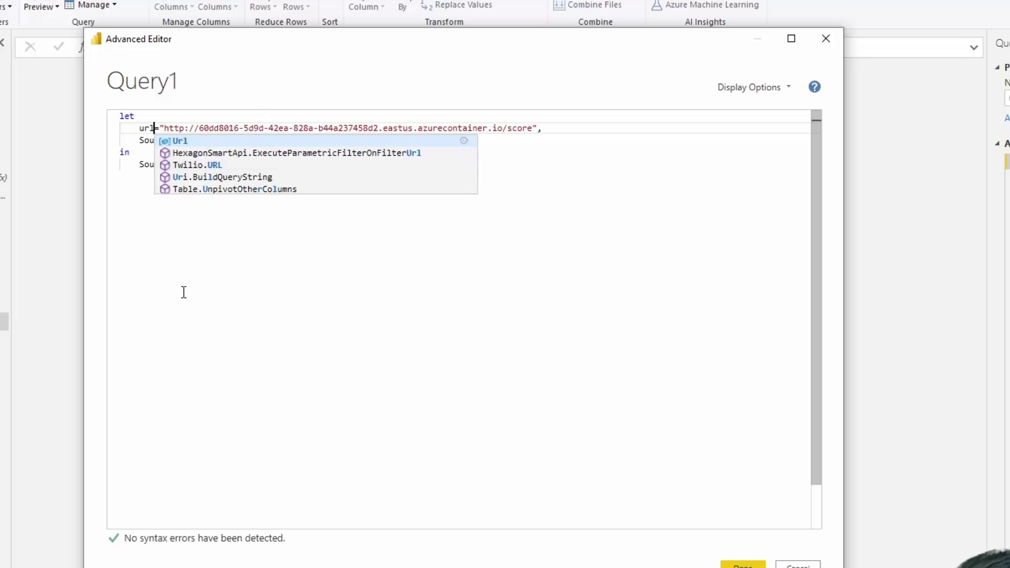
pyautogui.click(183, 292)
pyautogui.click(250, 140)
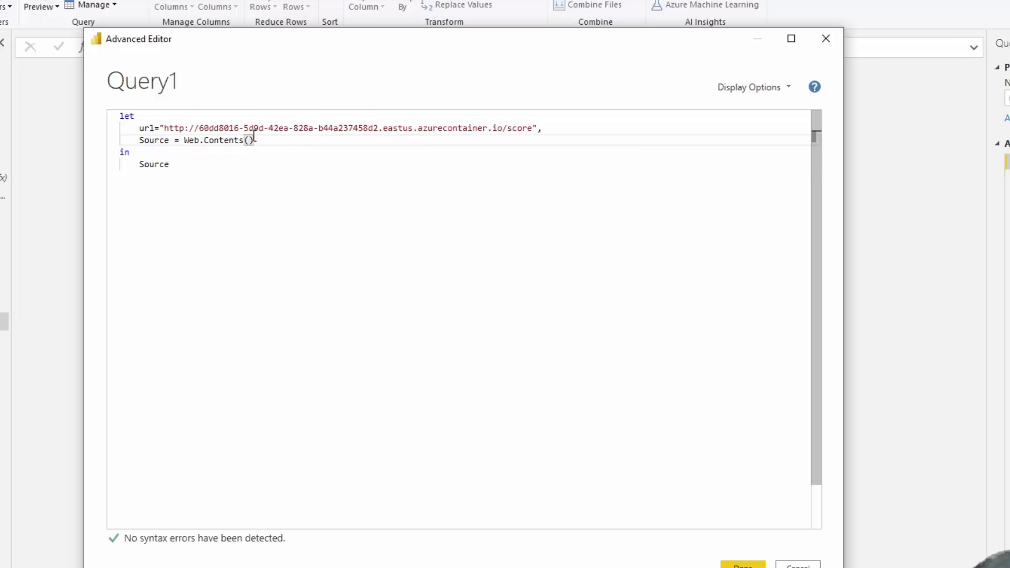
pyautogui.write('url')
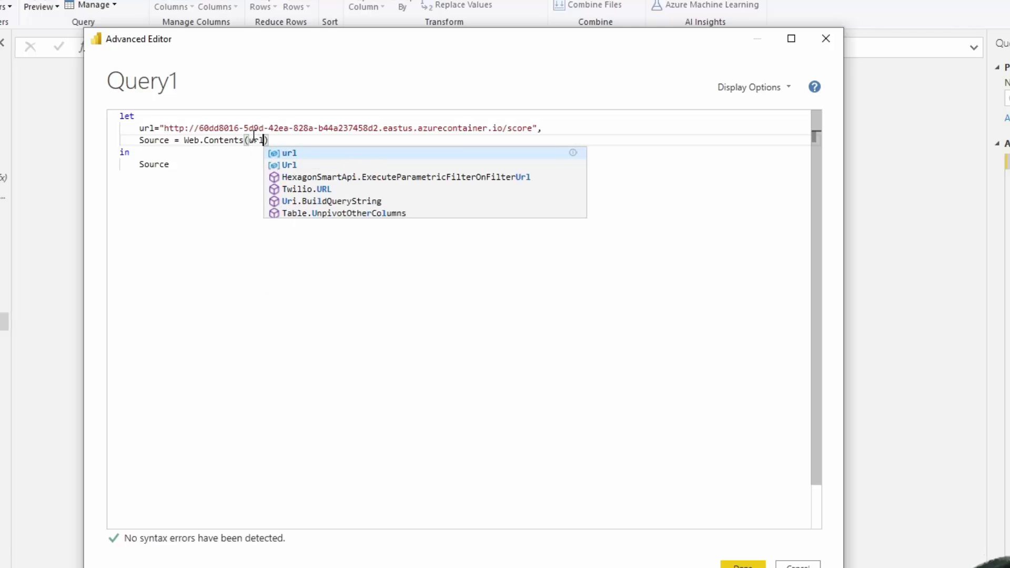
pyautogui.click(294, 154)
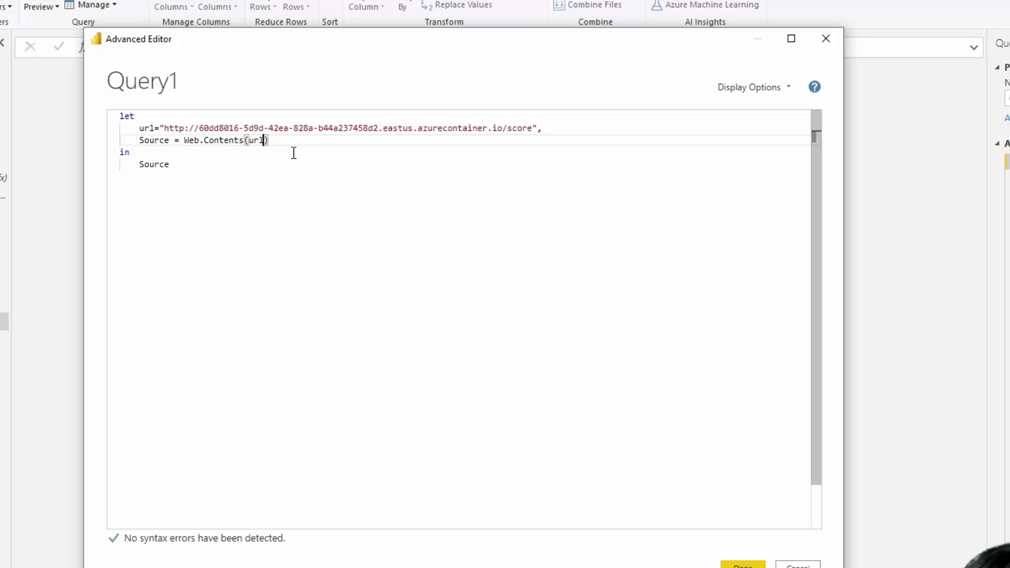
# Add a [Header=[]] options record to Web.Contents(url), with Header and closing brackets on separate lines
pyautogui.write(',')
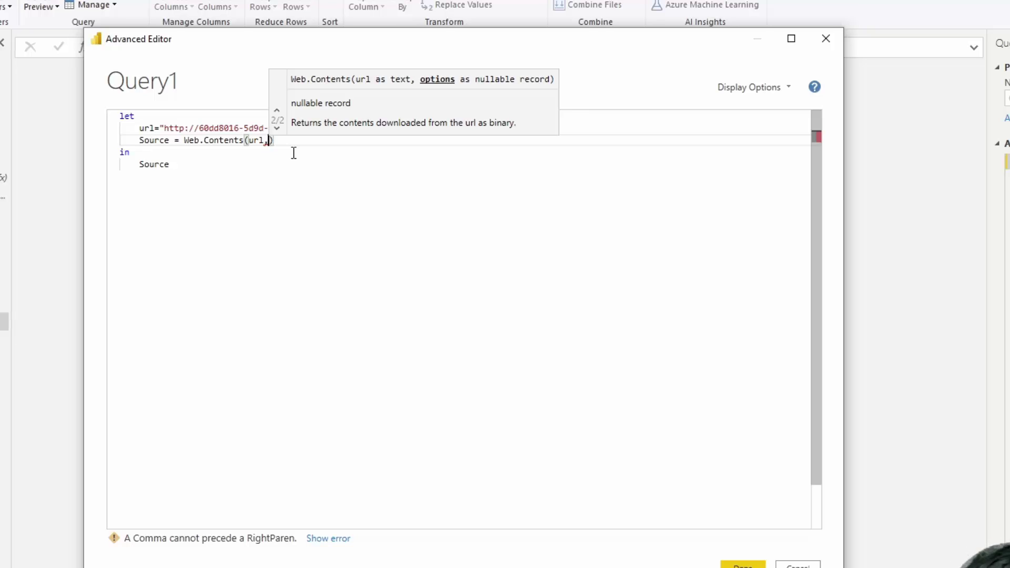
pyautogui.write('[')
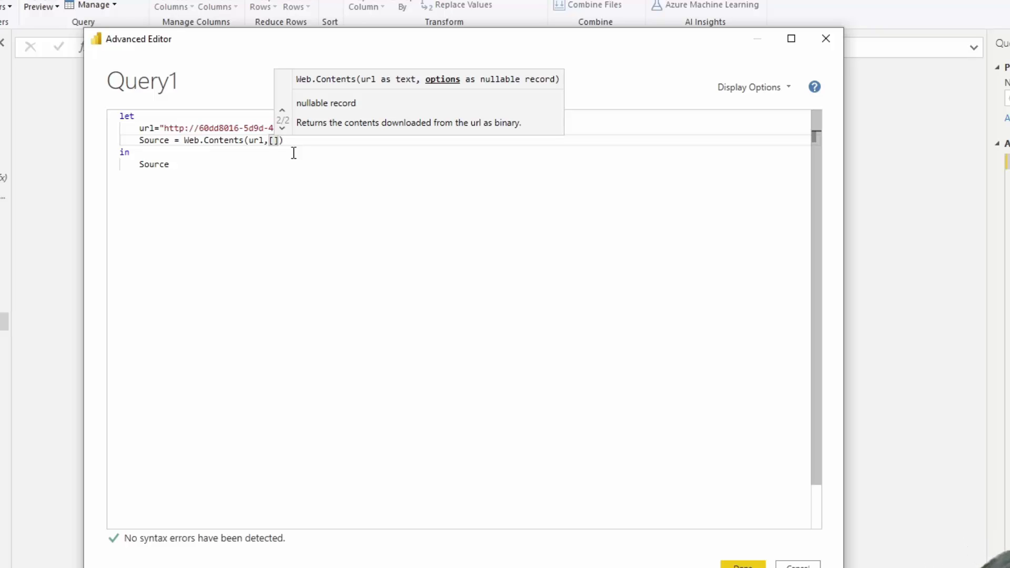
pyautogui.write('H')
pyautogui.press('BackSpace')
pyautogui.write('Header')
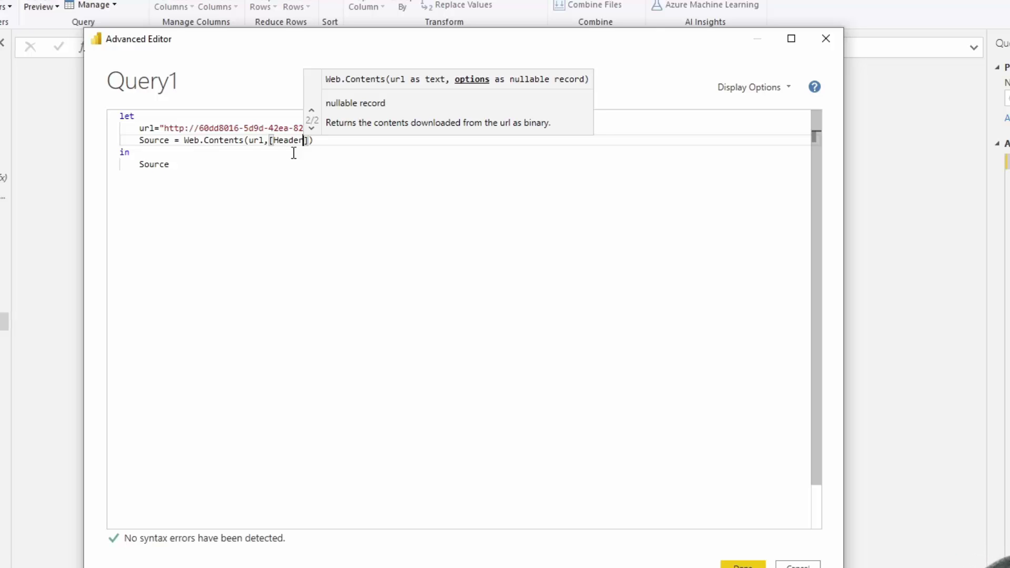
pyautogui.write('=[')
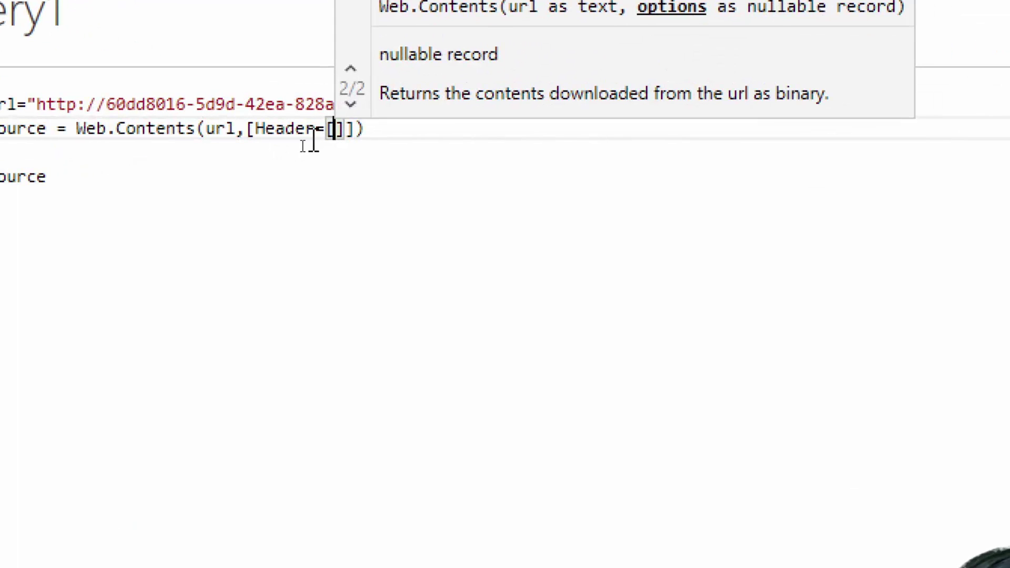
pyautogui.click(254, 130)
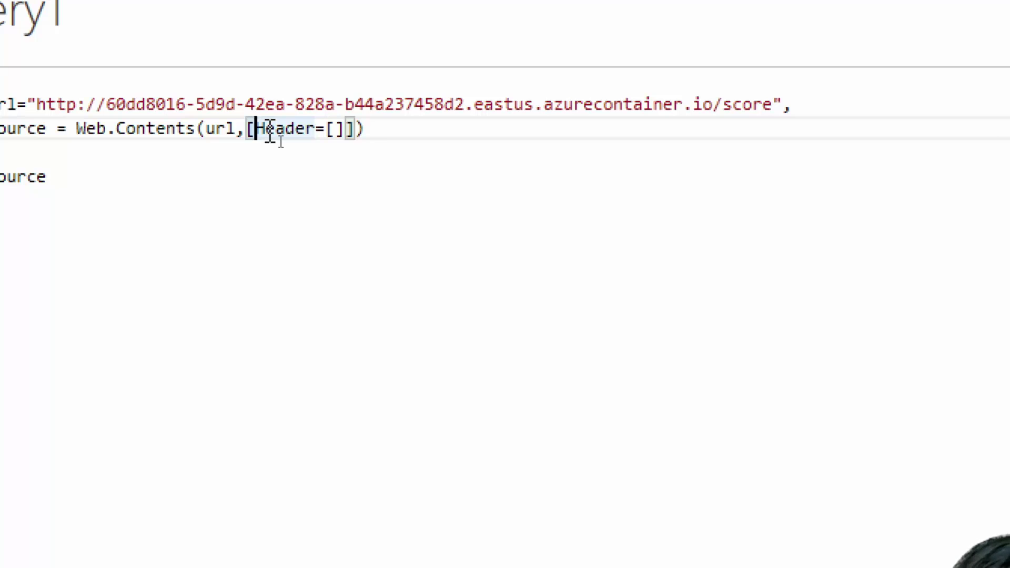
pyautogui.press('Return')
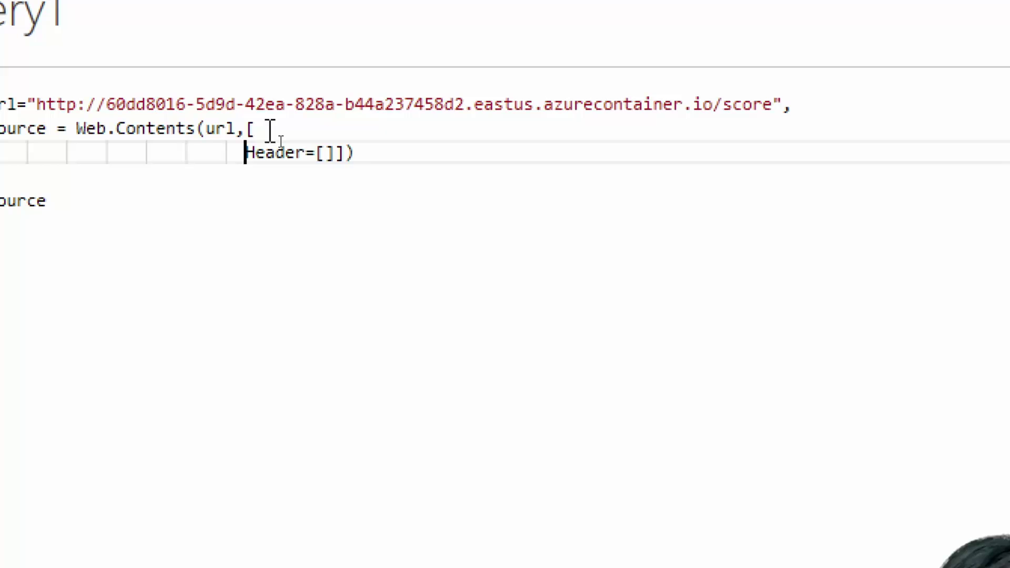
pyautogui.click(345, 154)
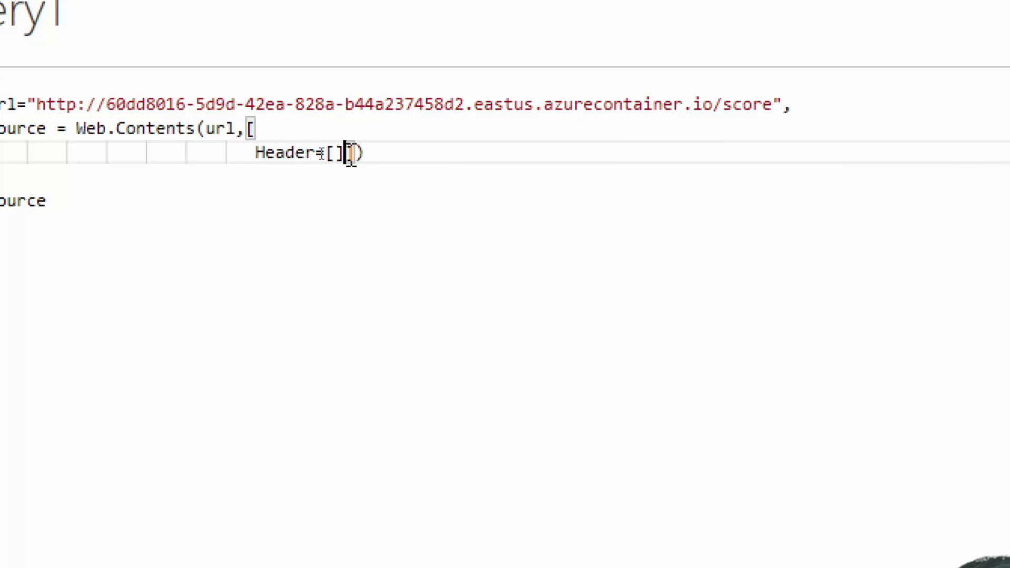
pyautogui.press('Return')
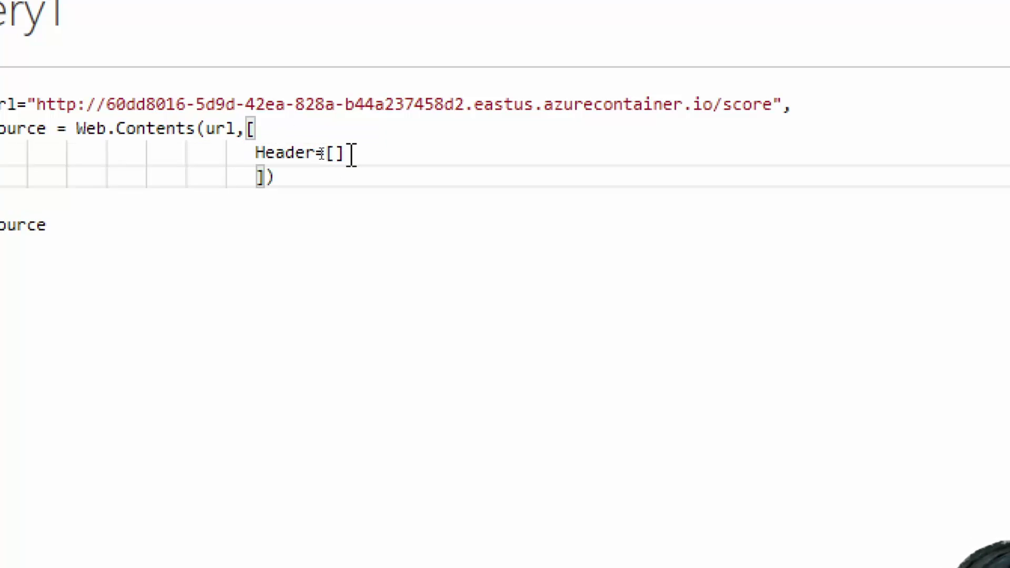
pyautogui.press('Return')
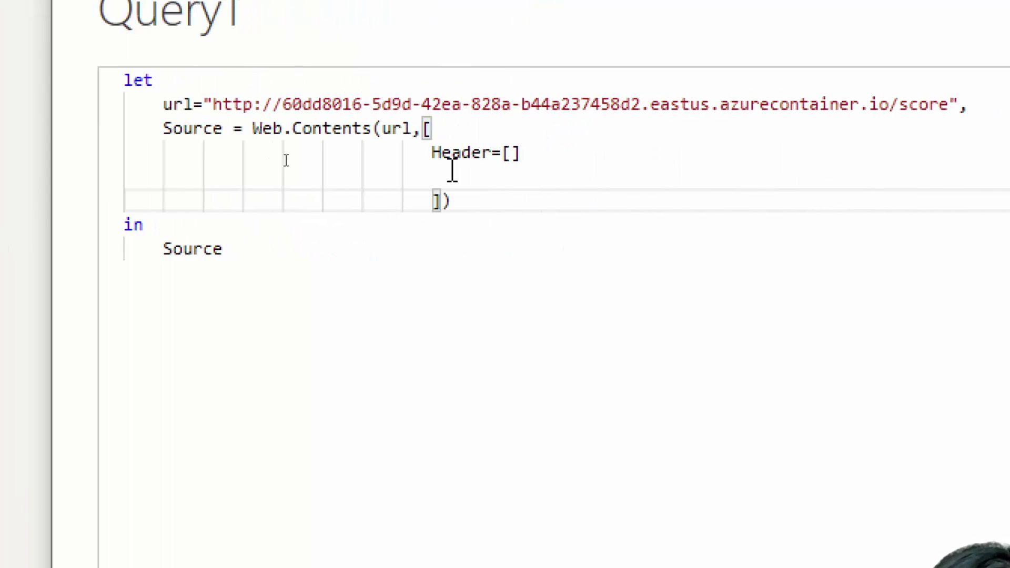
# Add an Authorization header with the Bearer API key to Query1's Header record
pyautogui.click(511, 155)
pyautogui.write('#')
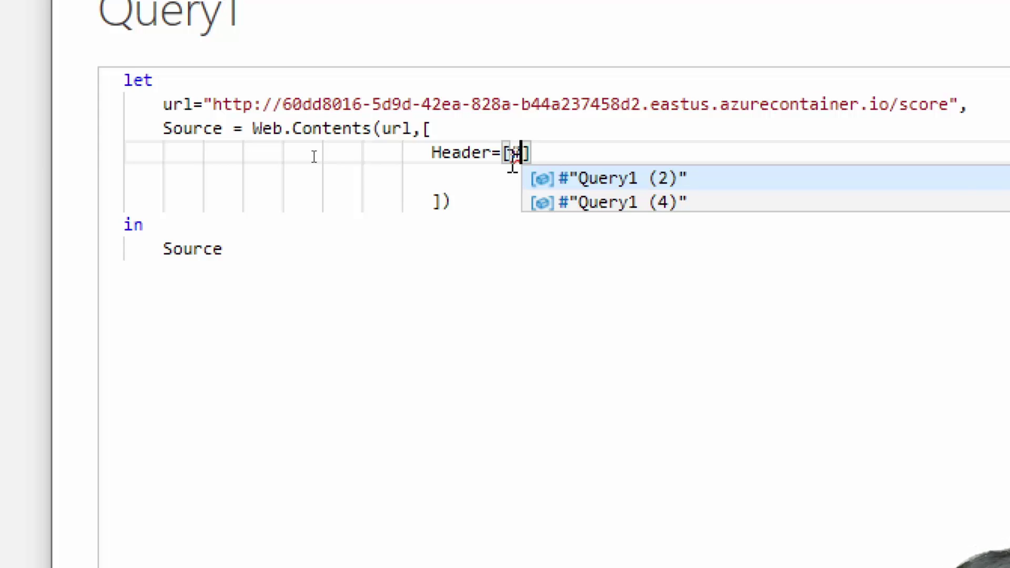
pyautogui.write('"')
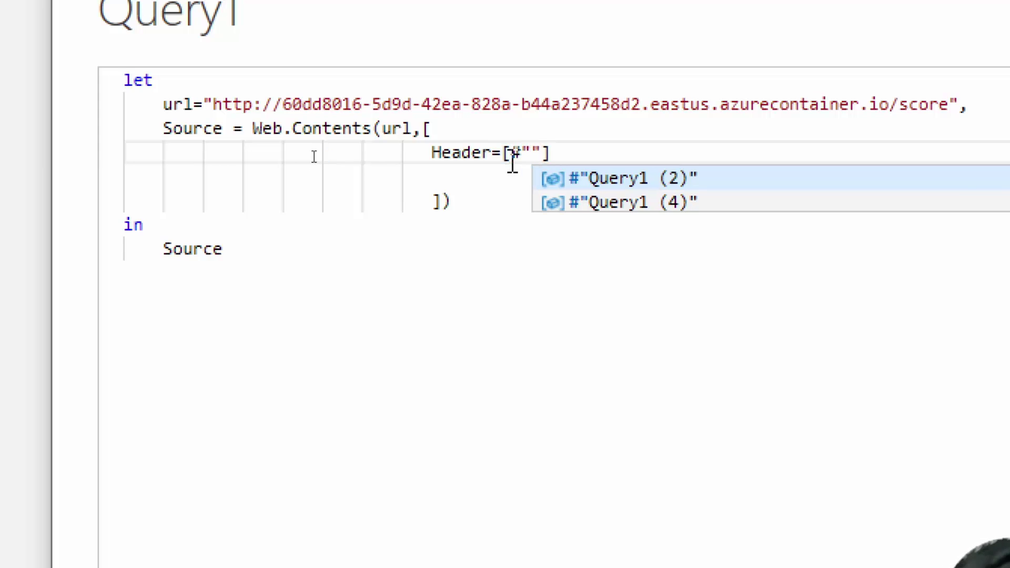
pyautogui.write('Authorization"')
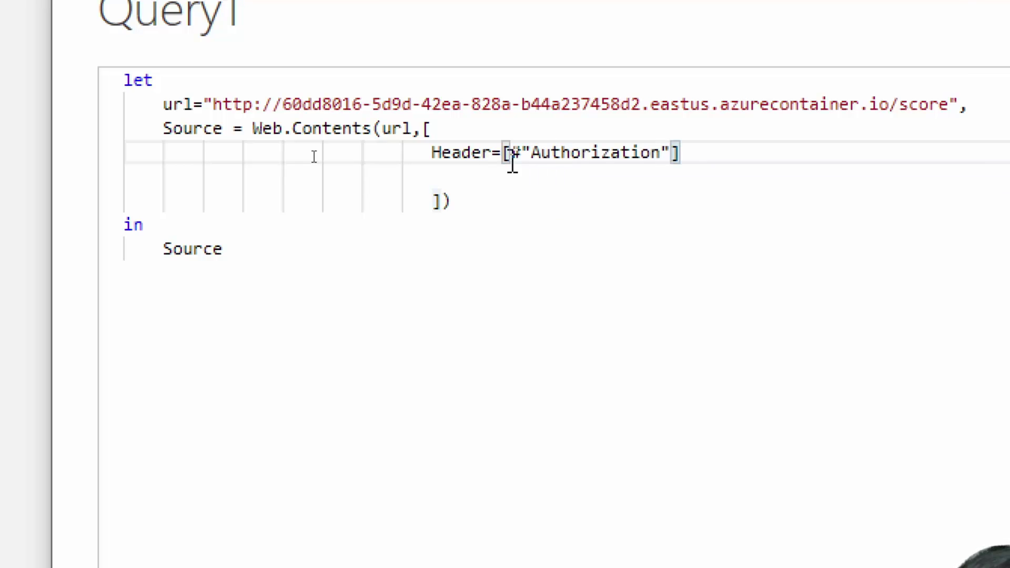
pyautogui.write('=')
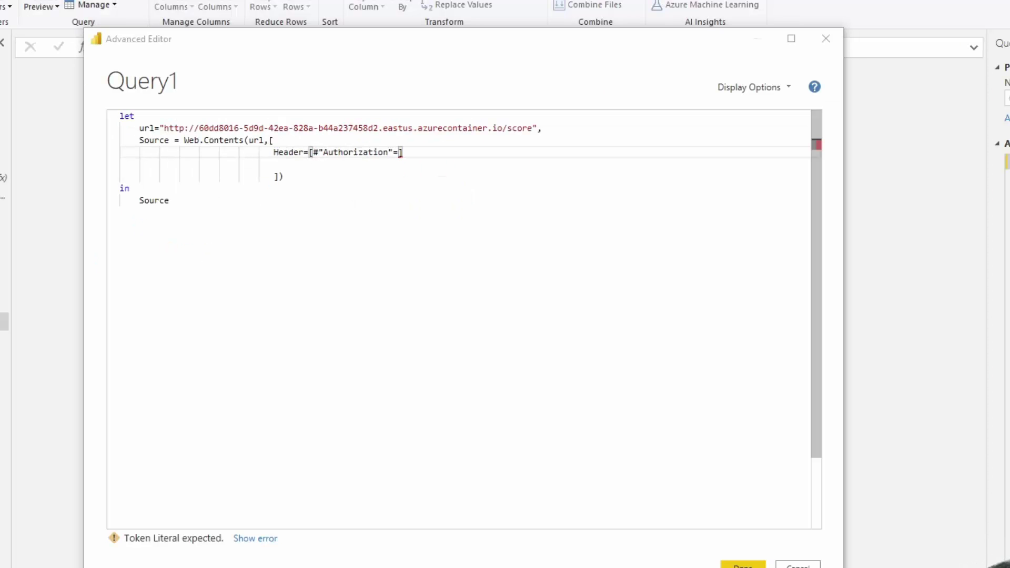
pyautogui.moveTo(311, 152); pyautogui.dragTo(399, 152)
pyautogui.hotkey('ctrl', 'v')
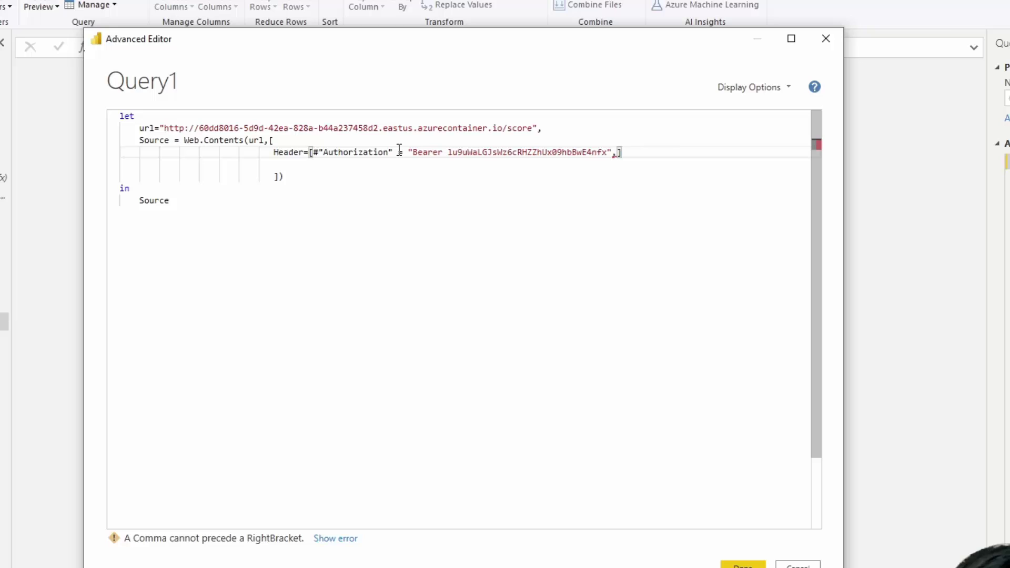
# Add #"Content-Type"="application/json" on its own line and remove the extra closing bracket
pyautogui.hotkey('ctrl', 'v')
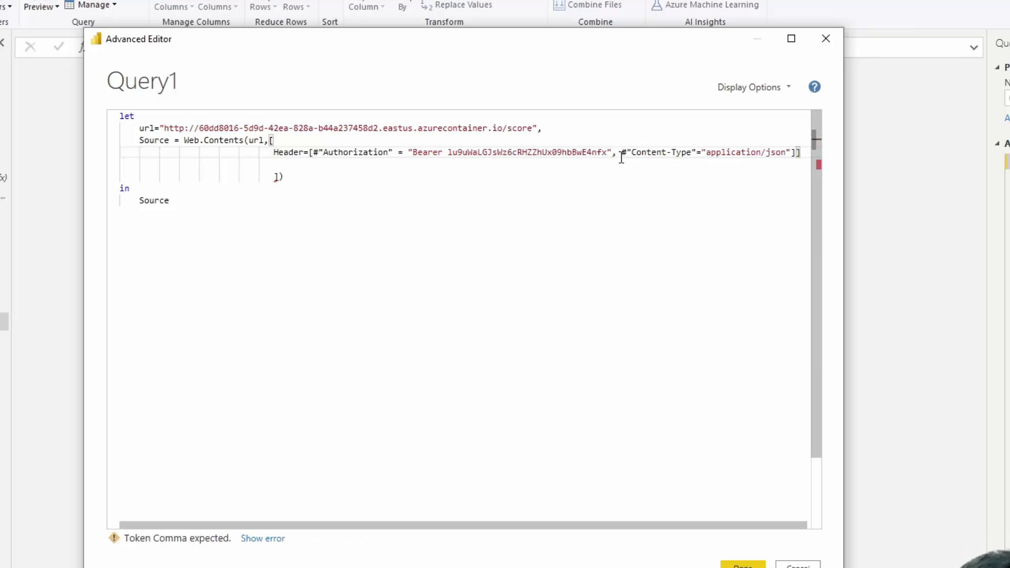
pyautogui.click(621, 153)
pyautogui.press('Return')
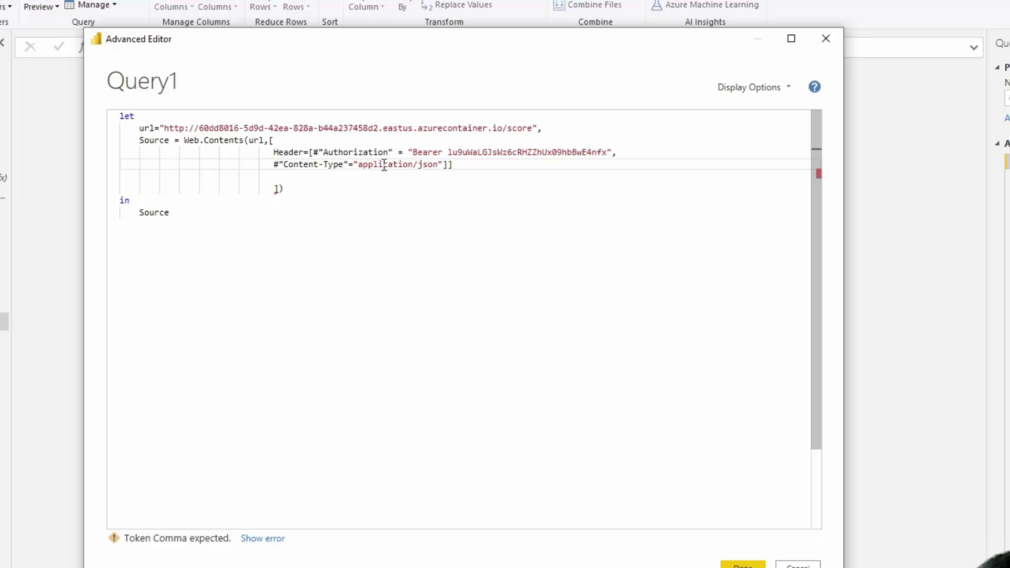
pyautogui.click(470, 165)
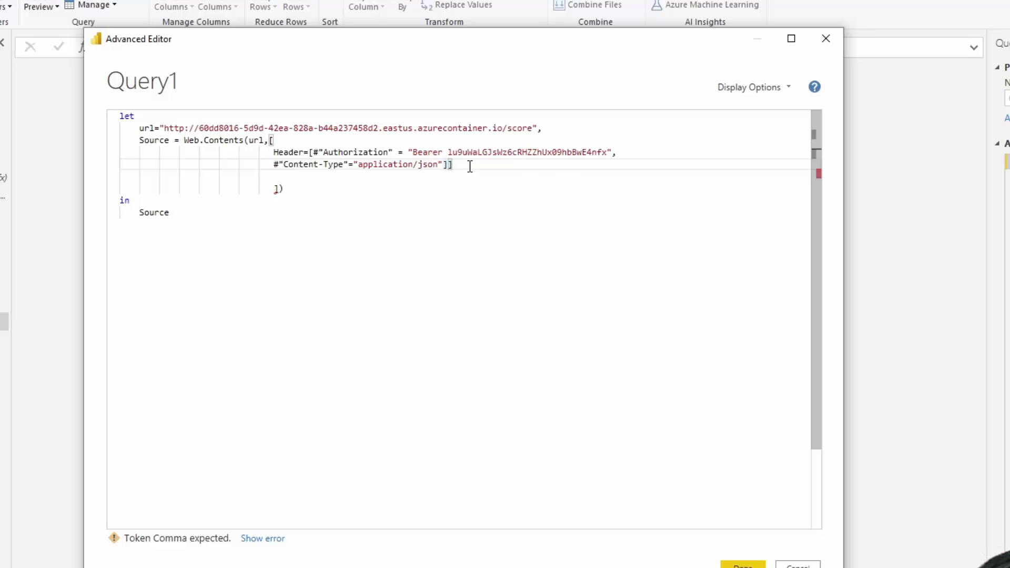
pyautogui.press('BackSpace')
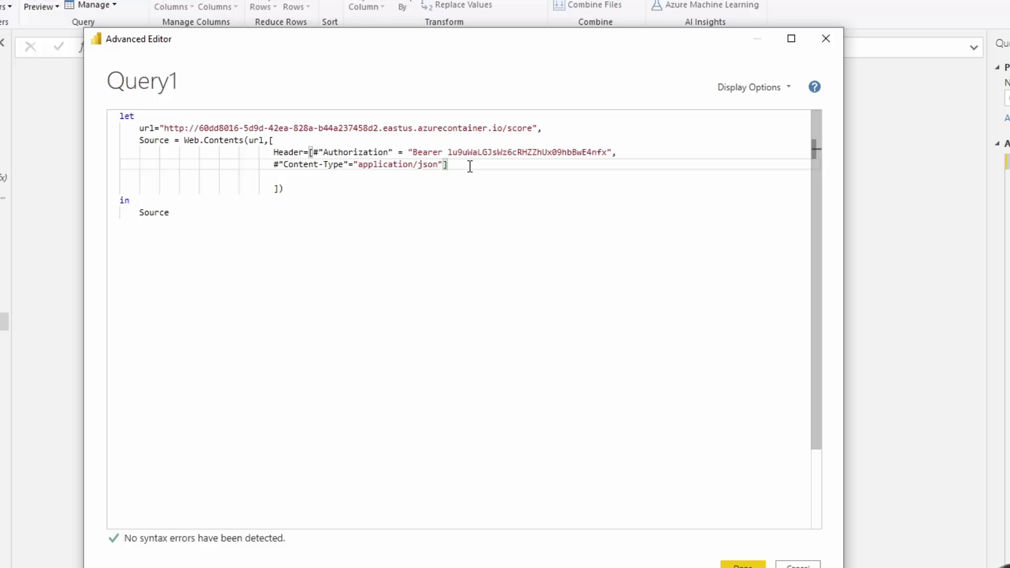
# Add a Content=Text.ToBinary(...) JSON request body to the Web.Contents options
pyautogui.write(',')
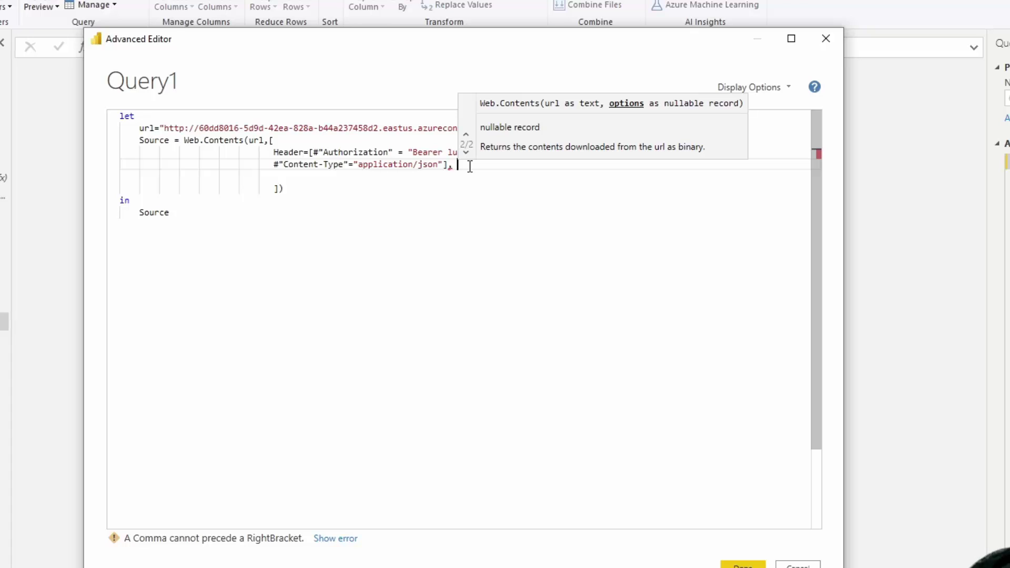
pyautogui.press('Return')
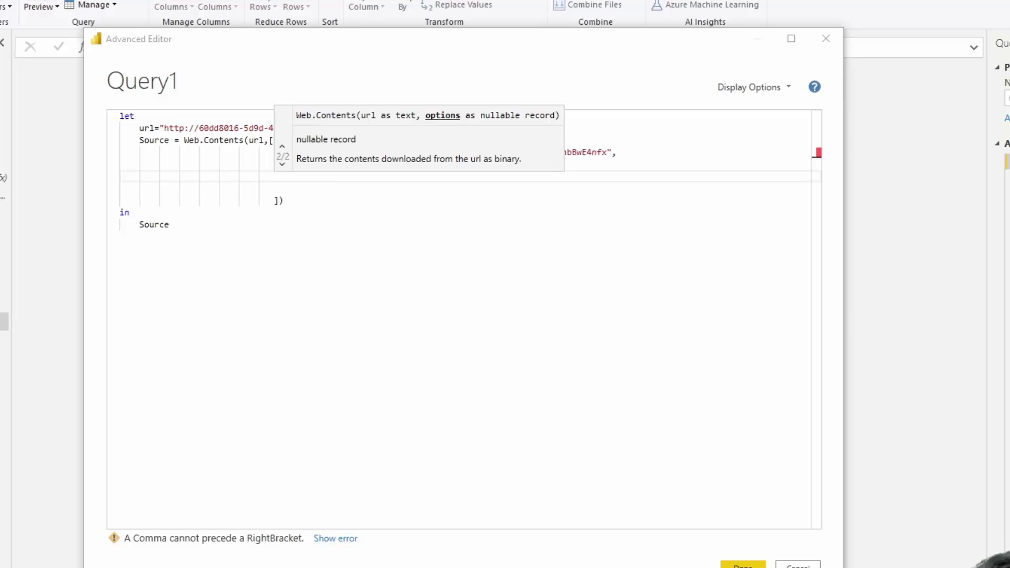
pyautogui.hotkey('ctrl', 'v')
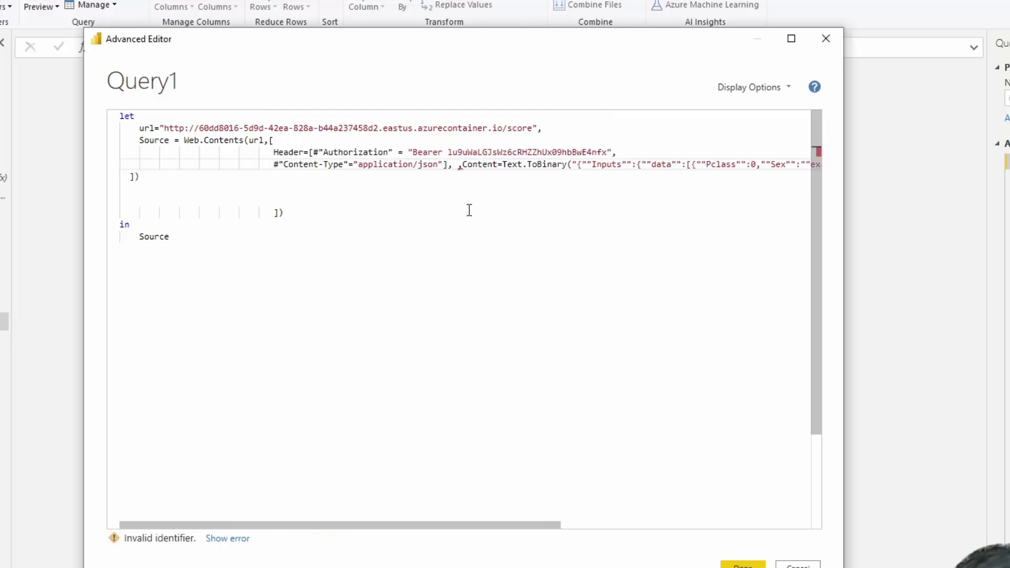
# Put the Content and GlobalParameters parts on separate lines and delete the leftover "])"
pyautogui.click(458, 165)
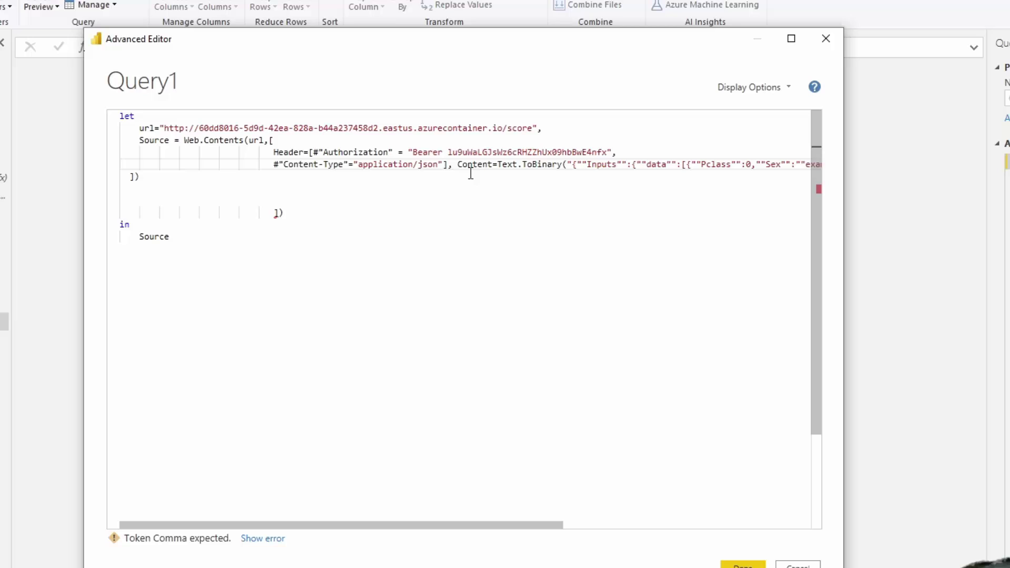
pyautogui.press('Return')
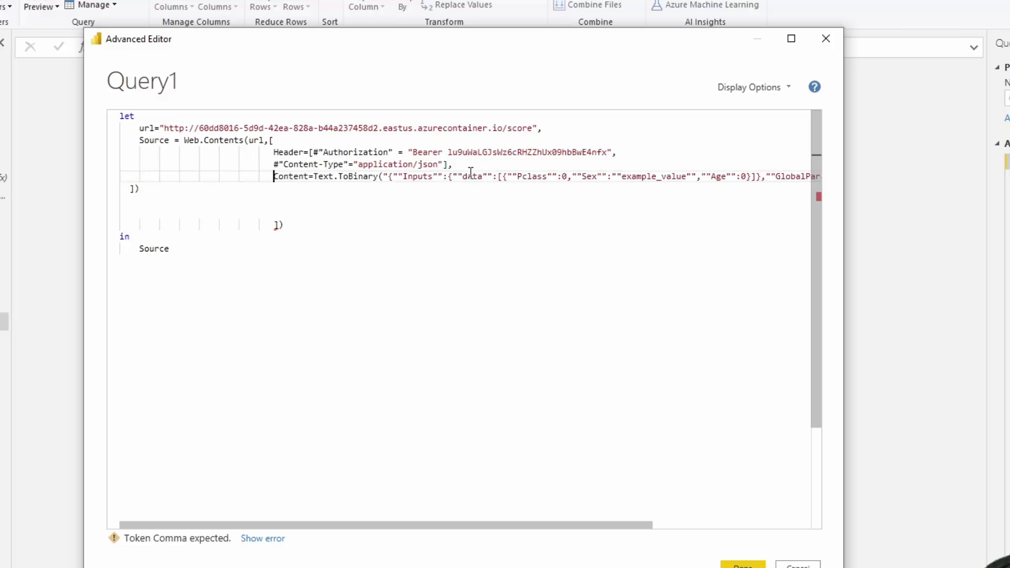
pyautogui.click(764, 178)
pyautogui.press('Return')
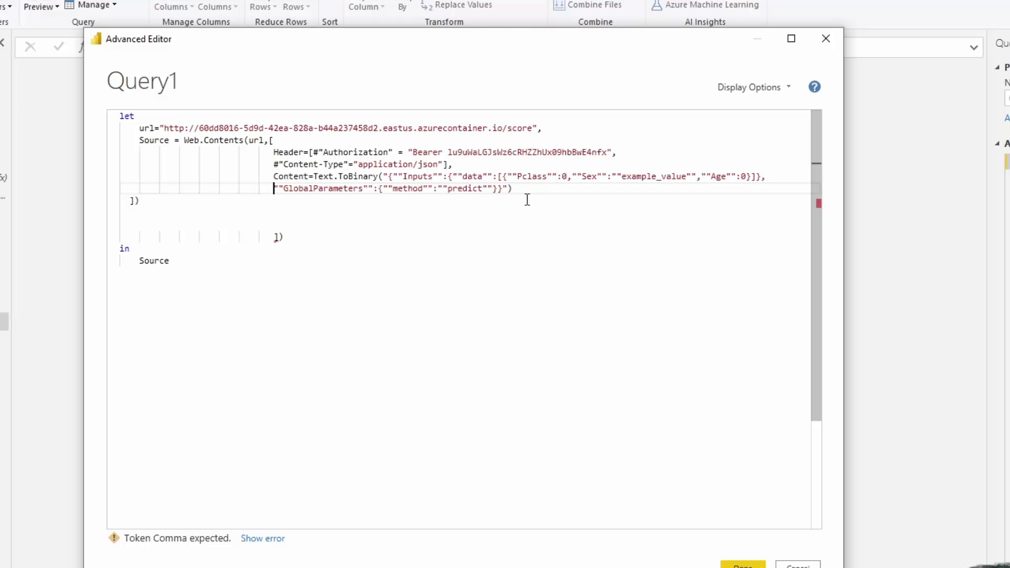
pyautogui.click(511, 190)
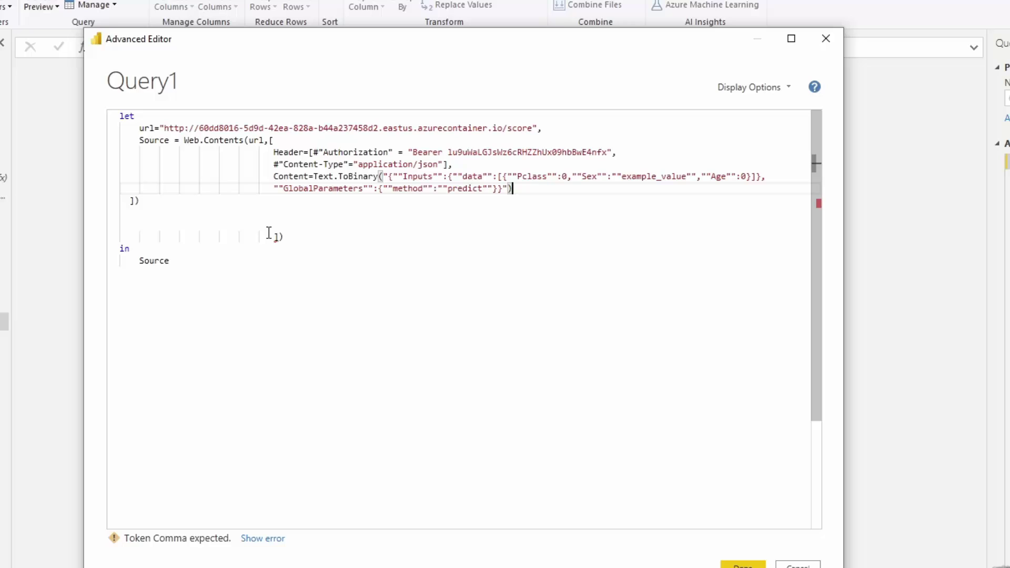
pyautogui.moveTo(270, 237); pyautogui.dragTo(289, 235)
pyautogui.press('Delete')
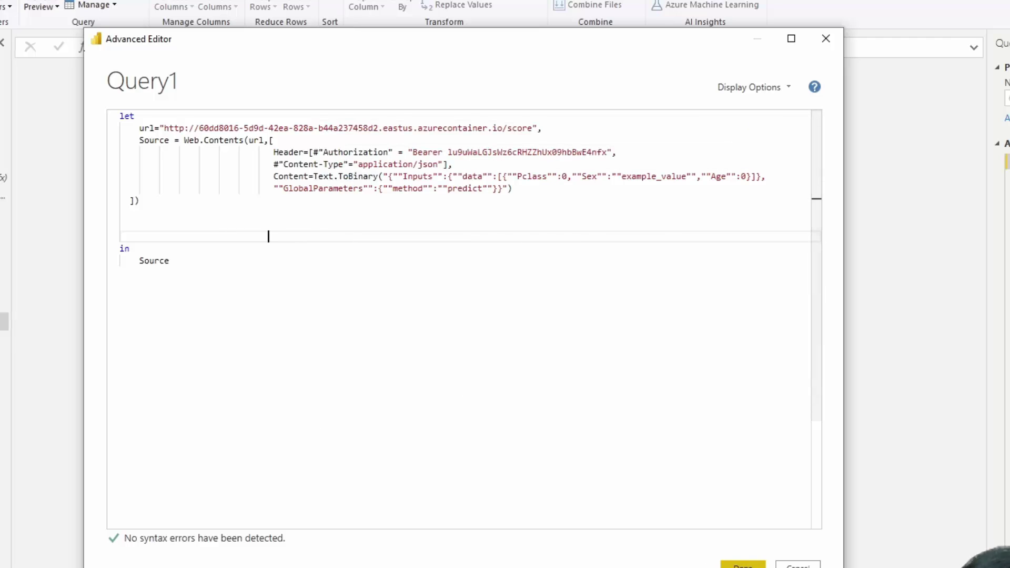
# Reopen Query1's code and add a result = Json.Document(Source) step after the web call
pyautogui.click(743, 565)
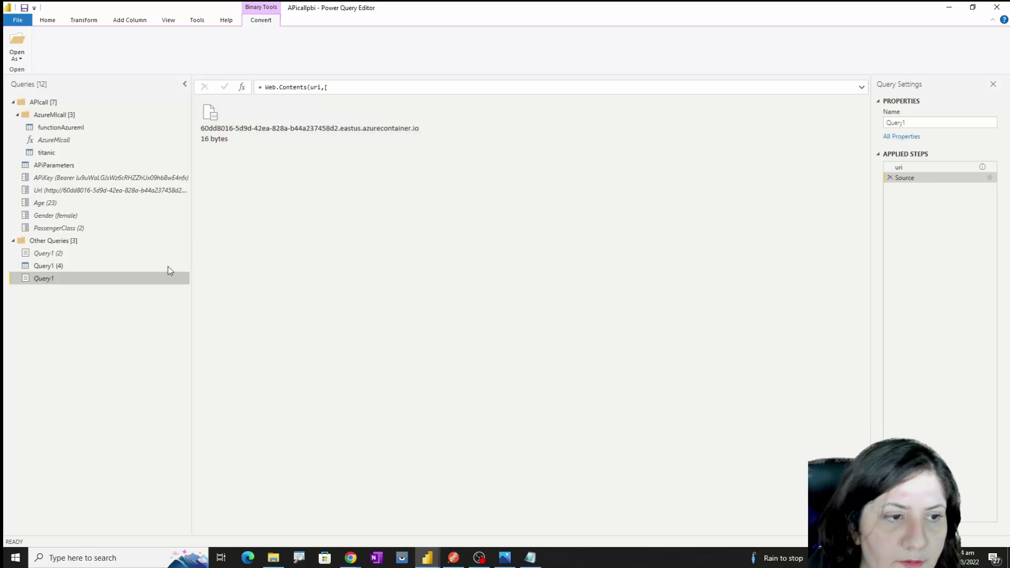
pyautogui.rightClick(107, 282)
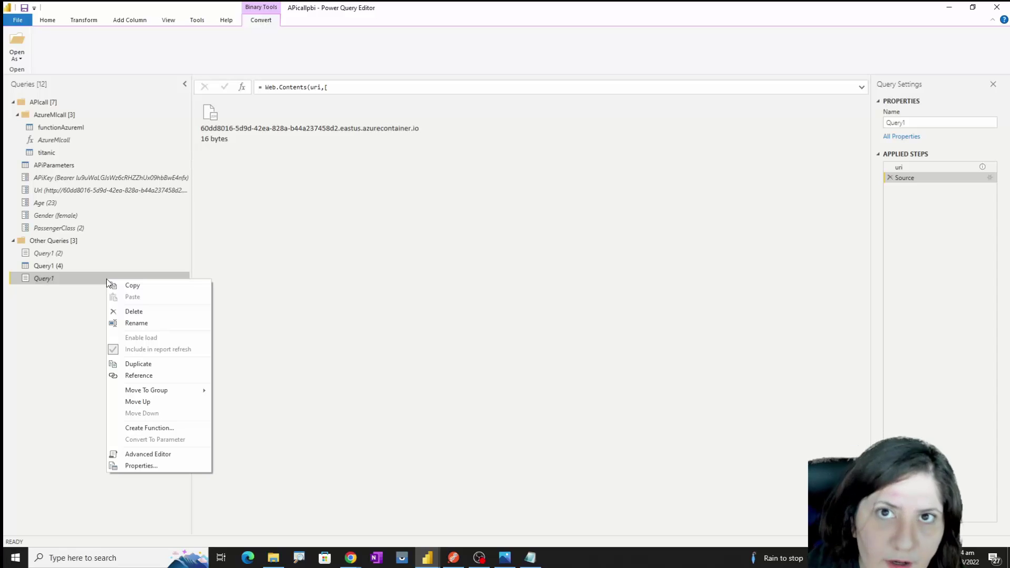
pyautogui.click(147, 454)
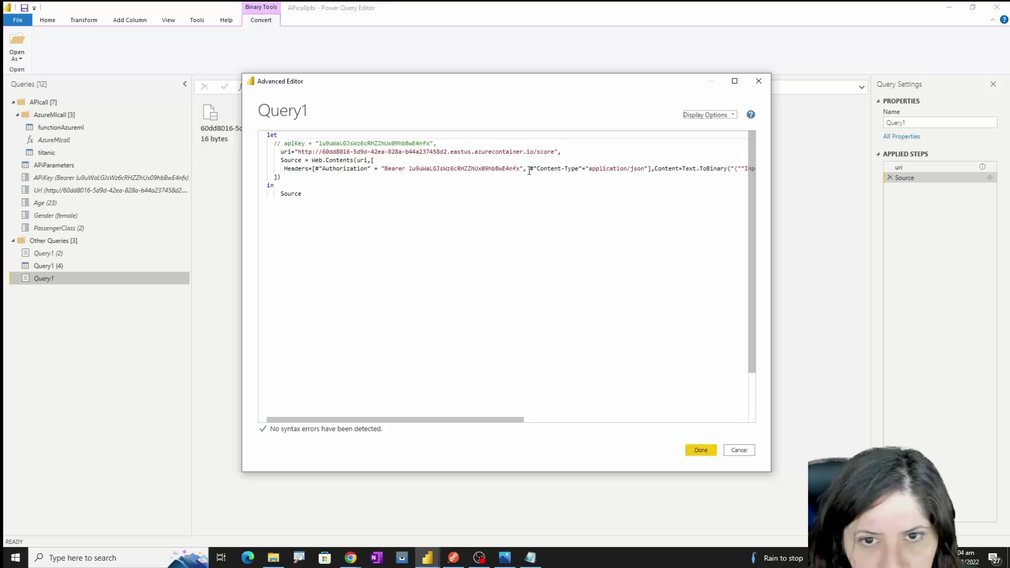
pyautogui.click(529, 170)
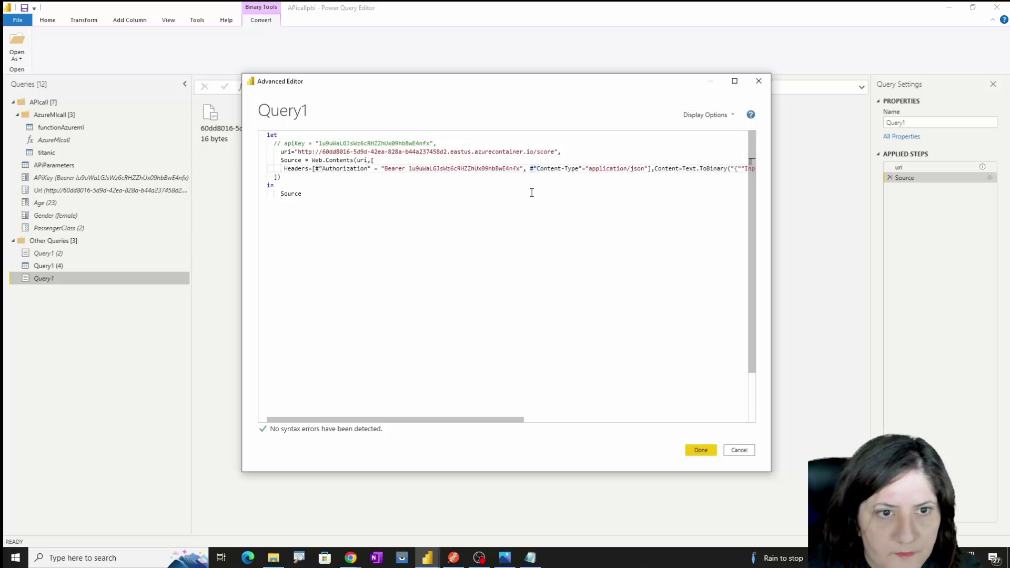
pyautogui.click(302, 176)
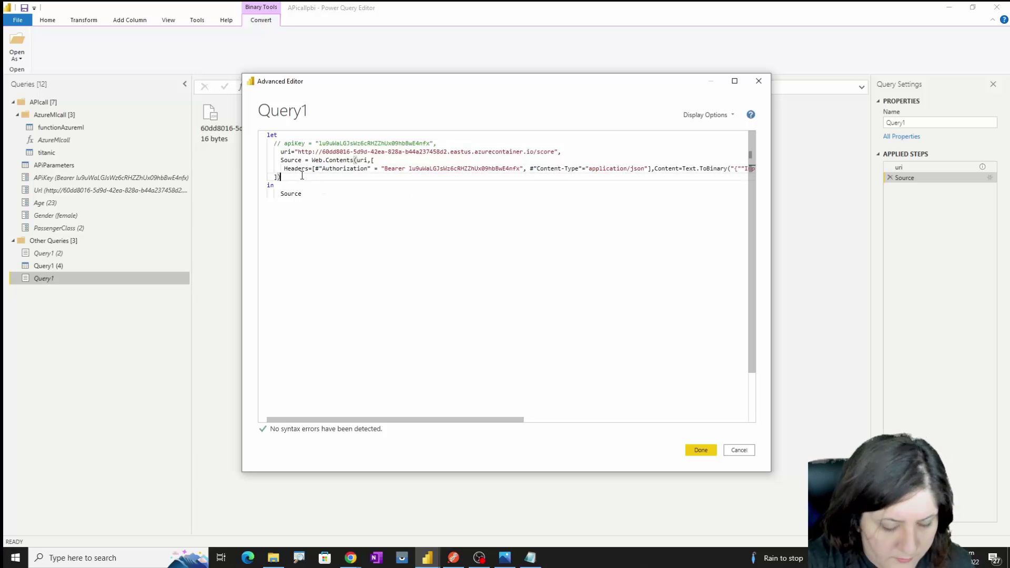
pyautogui.write(',')
pyautogui.press('Return')
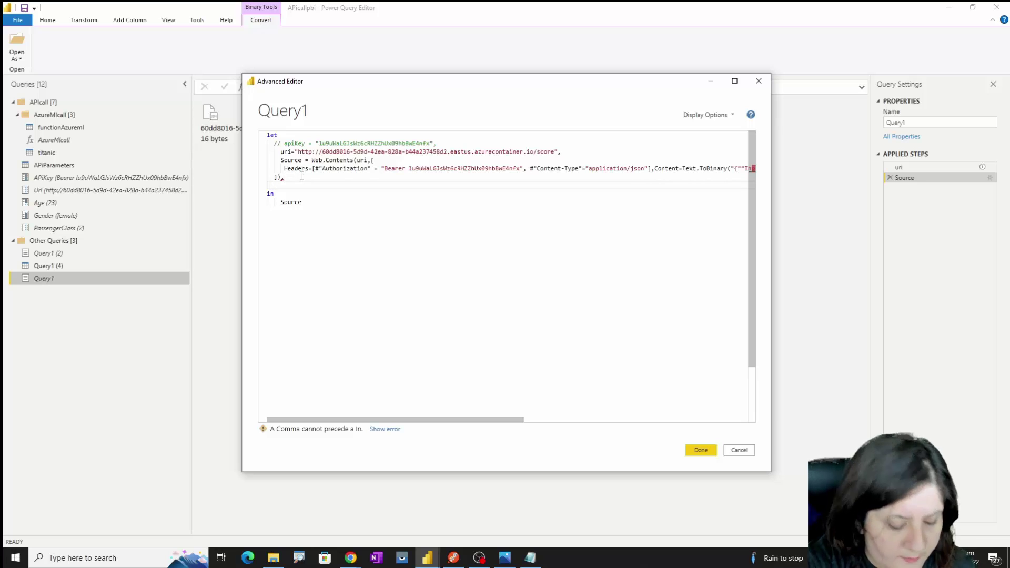
pyautogui.write('result=Json.Document(Source),')
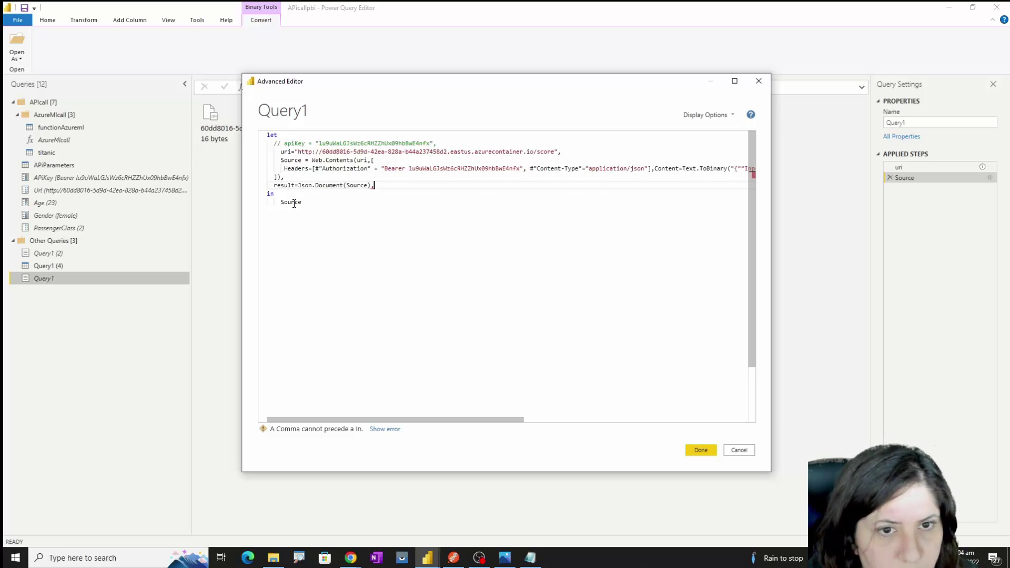
pyautogui.press('BackSpace')
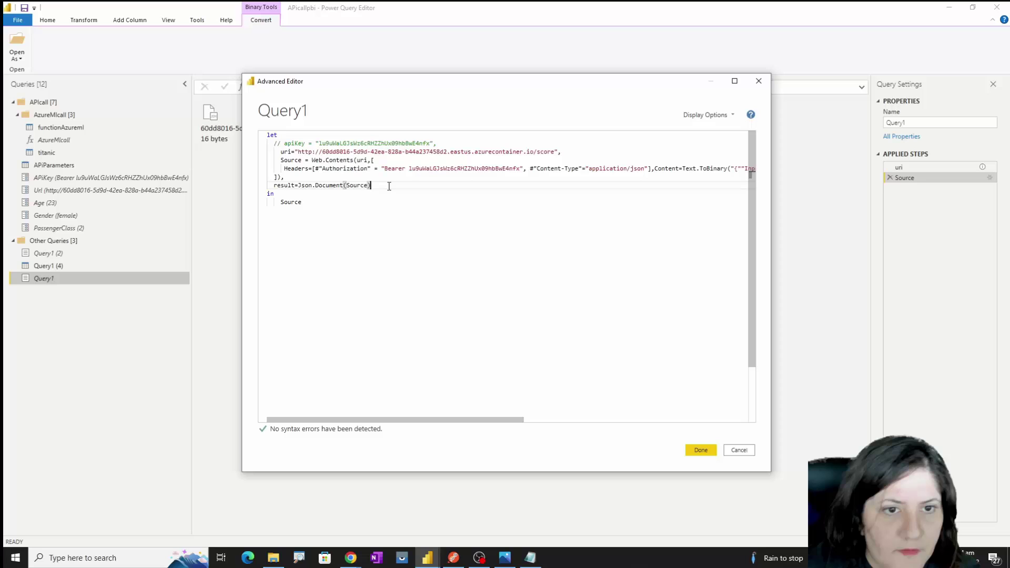
# Make Query1 return result instead of Source and apply the code
pyautogui.doubleClick(286, 185)
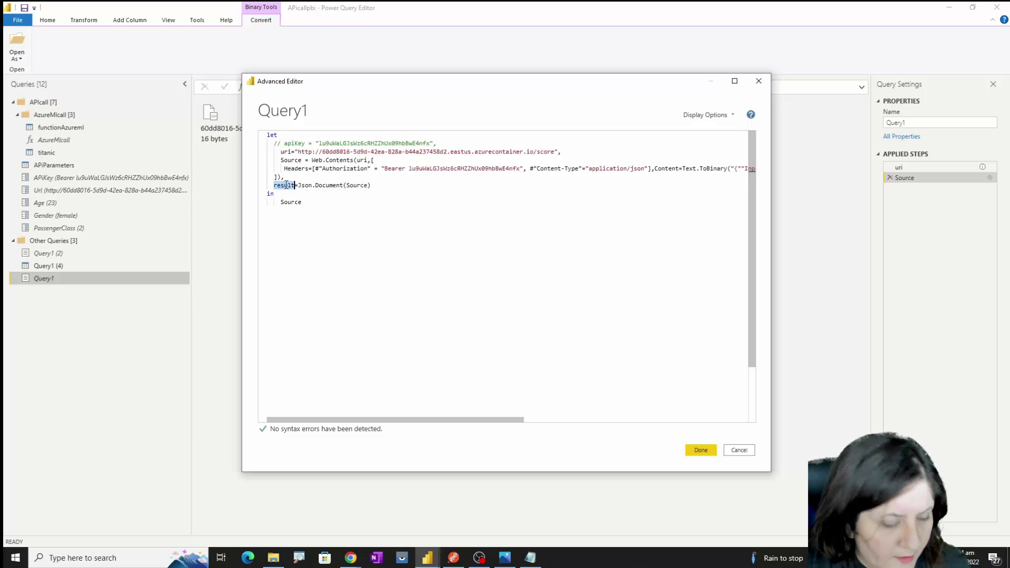
pyautogui.hotkey('ctrl', 'c')
pyautogui.doubleClick(288, 203)
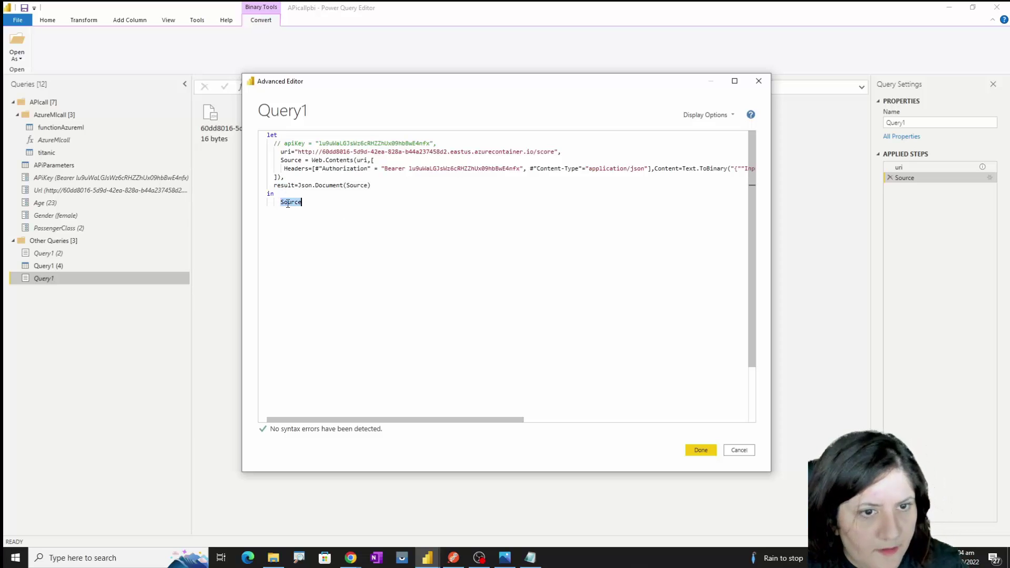
pyautogui.hotkey('ctrl', 'v')
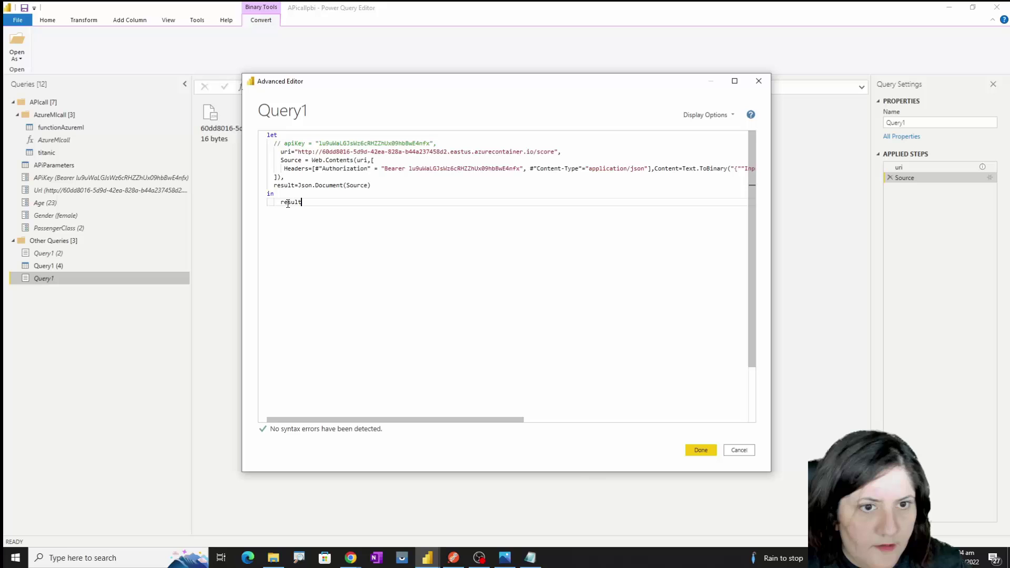
pyautogui.click(697, 450)
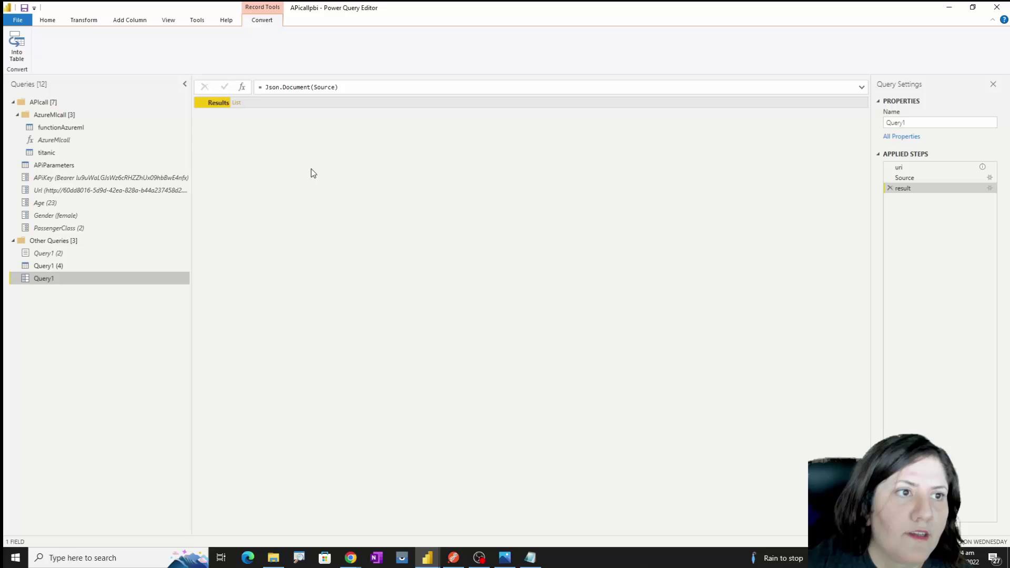
# Convert the Results record to a table and expand the Value list to new rows
pyautogui.click(28, 57)
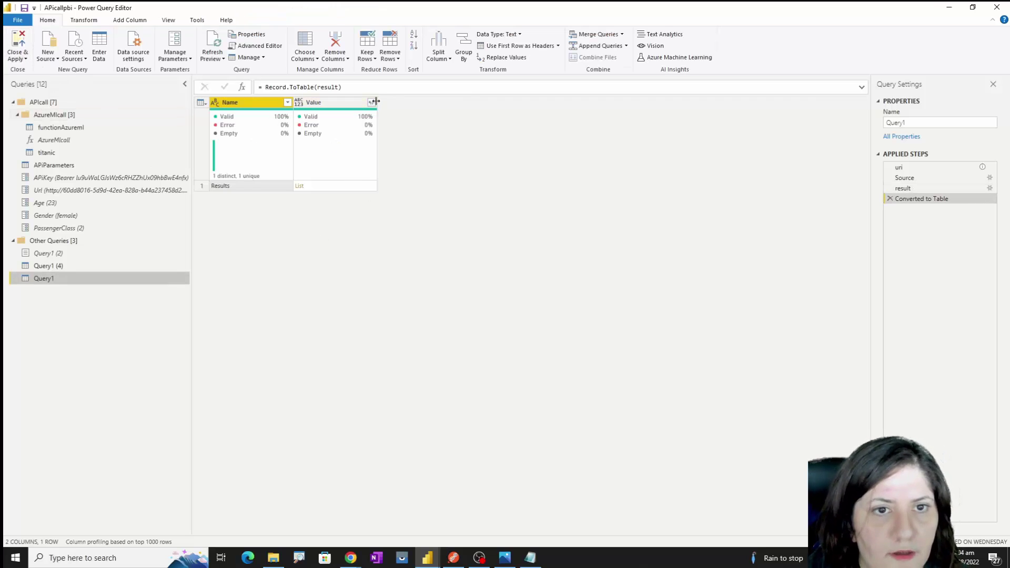
pyautogui.click(371, 103)
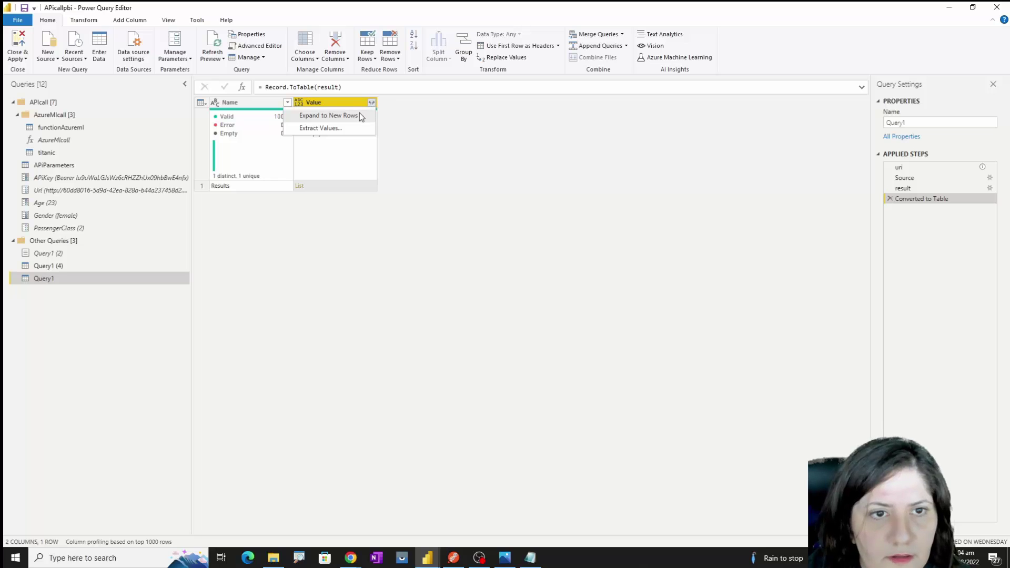
pyautogui.click(359, 114)
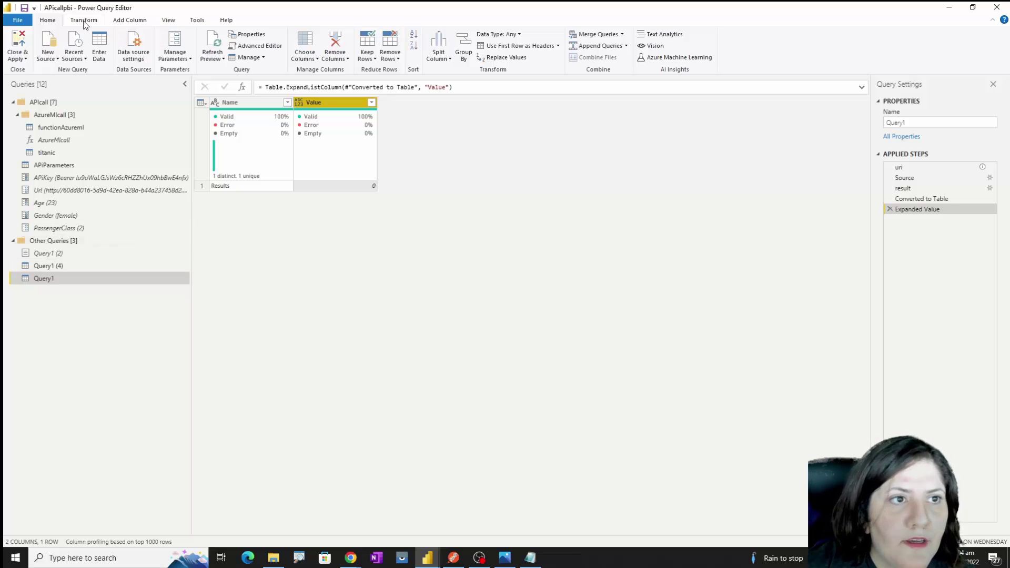
# Review Query1's full M code and close it without changes
pyautogui.click(258, 46)
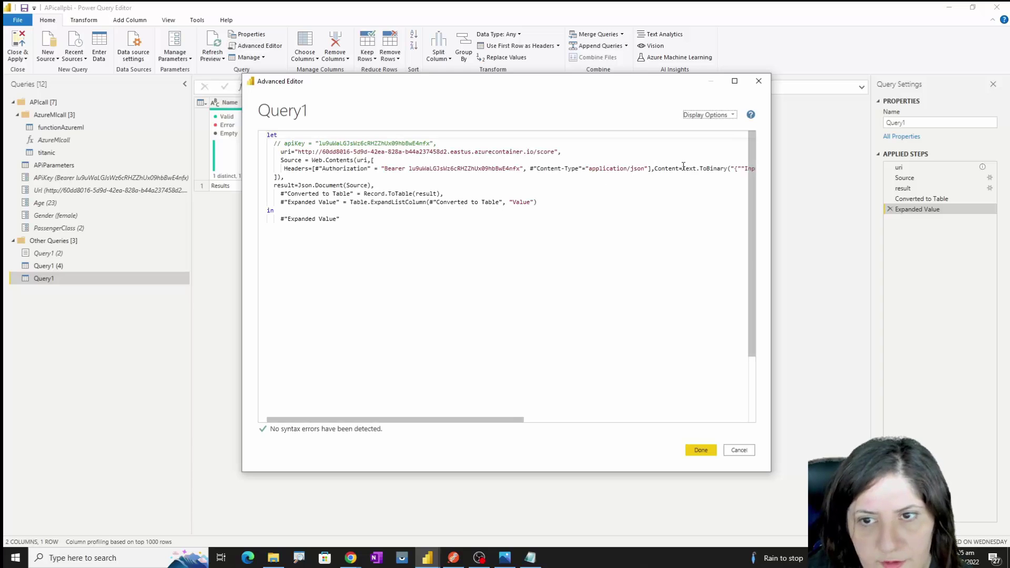
pyautogui.moveTo(497, 420); pyautogui.dragTo(675, 420)
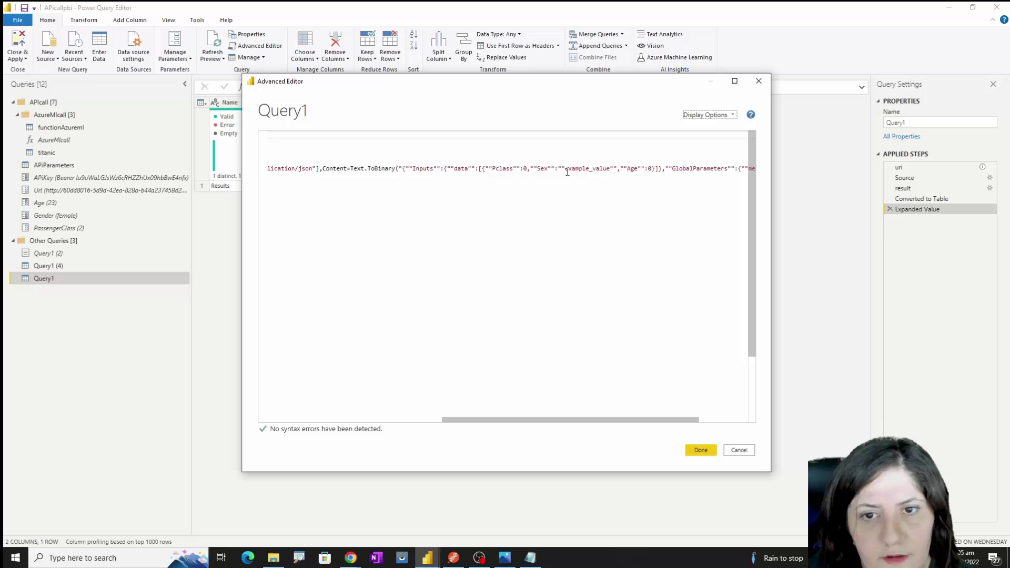
pyautogui.click(739, 451)
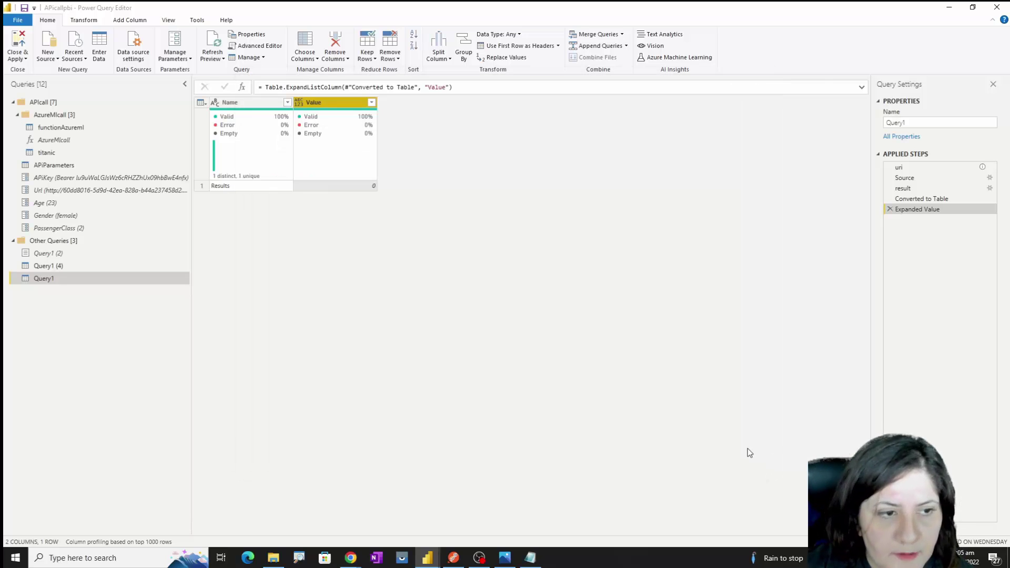
# Check the APiKey, Url, Age (23), Gender and PassengerClass values, then view functionAzureml's M code
pyautogui.click(42, 267)
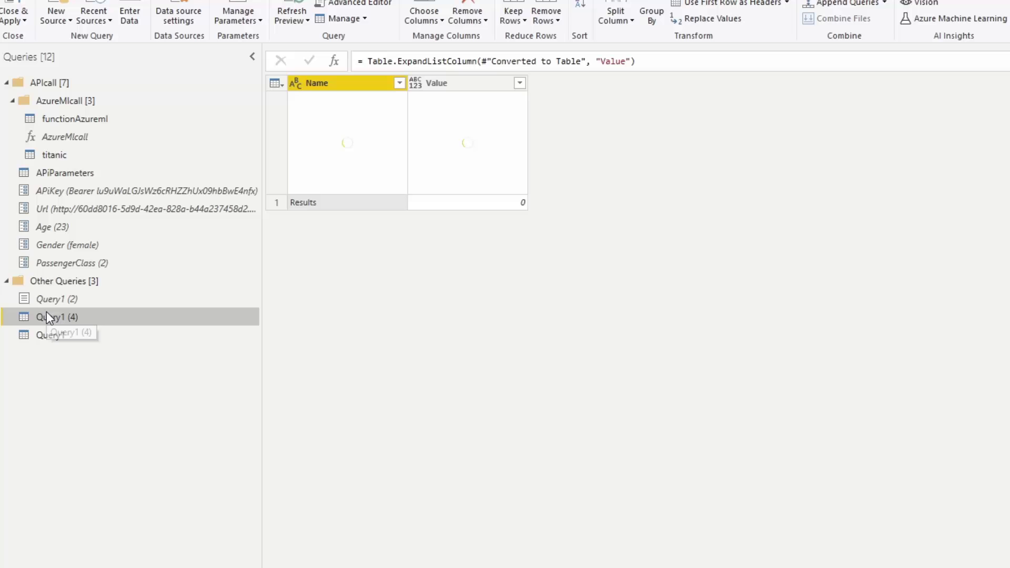
pyautogui.click(48, 191)
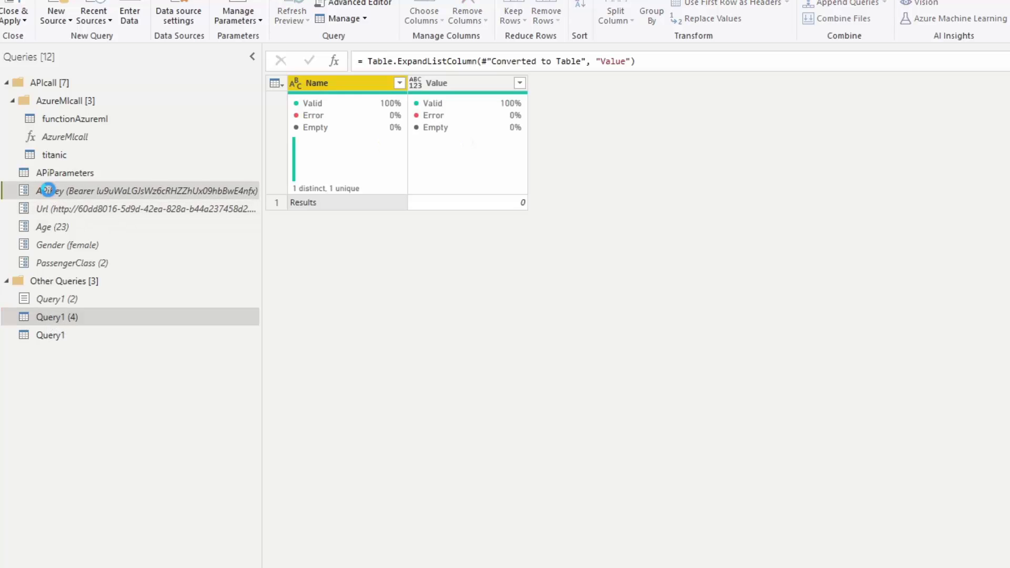
pyautogui.click(48, 207)
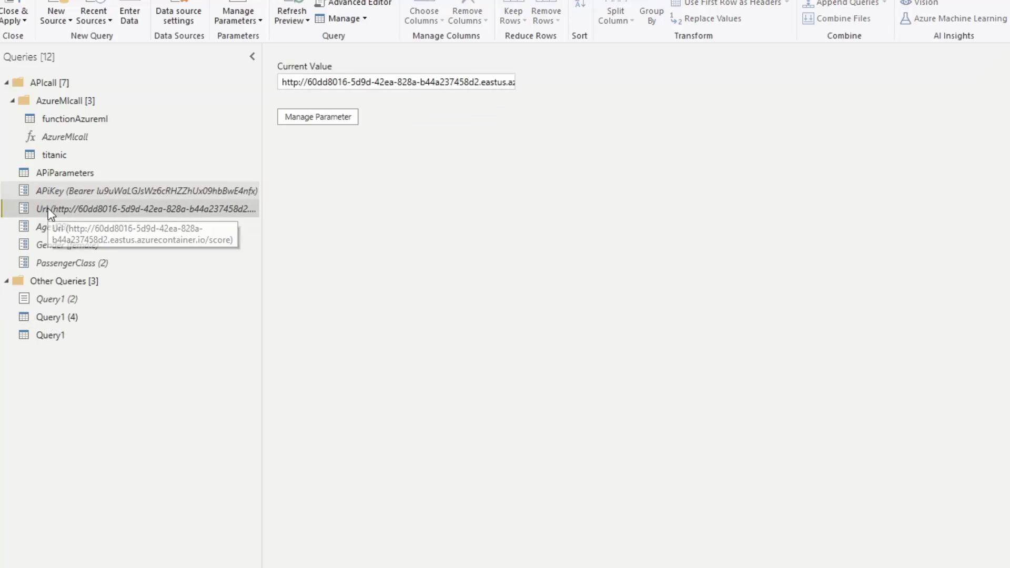
pyautogui.click(53, 230)
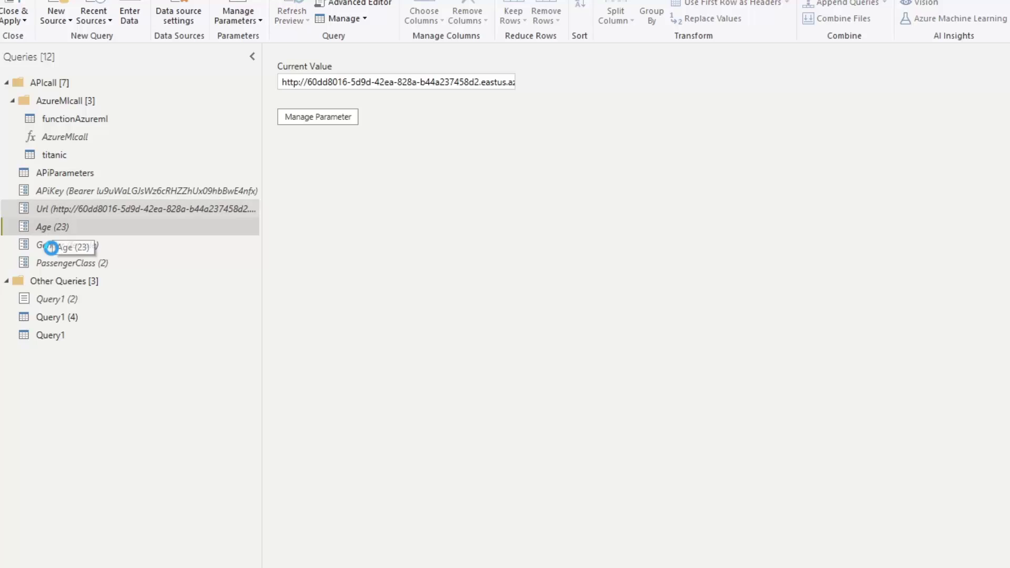
pyautogui.click(51, 252)
pyautogui.click(57, 264)
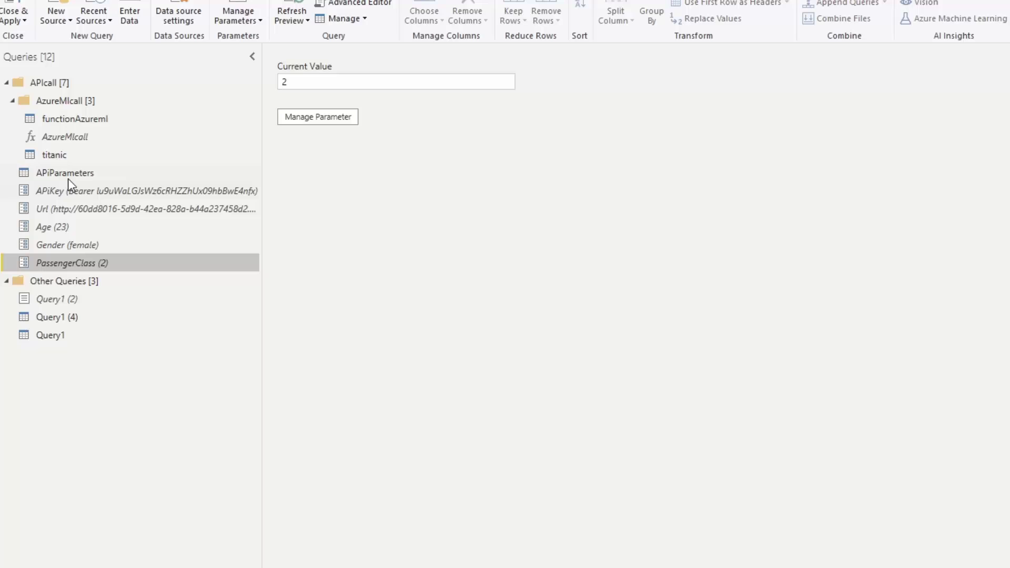
pyautogui.click(83, 120)
pyautogui.click(358, 6)
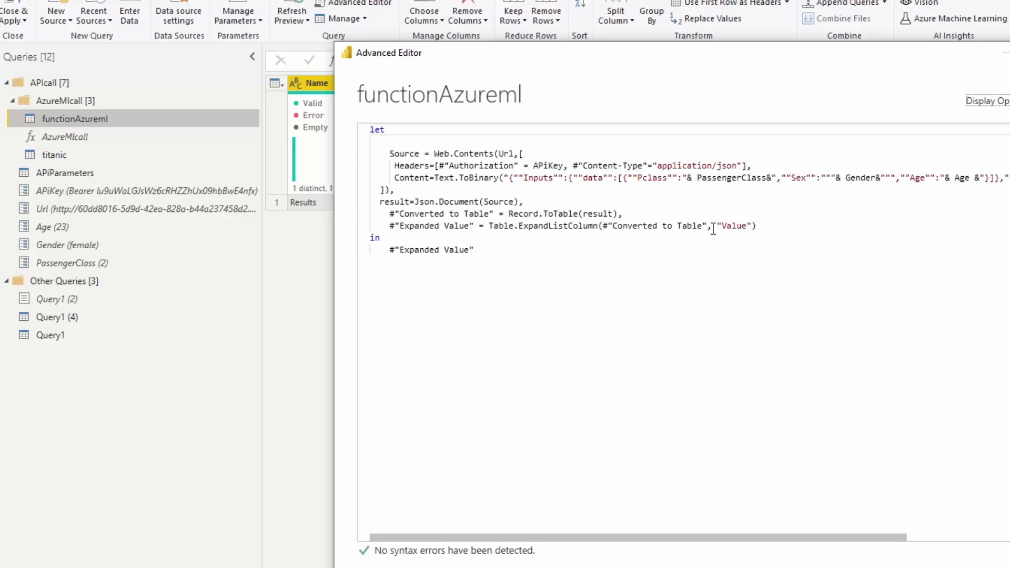
# Highlight the Url, PassengerClass, Gender and Age references in functionAzureml's code, then close it
pyautogui.doubleClick(501, 153)
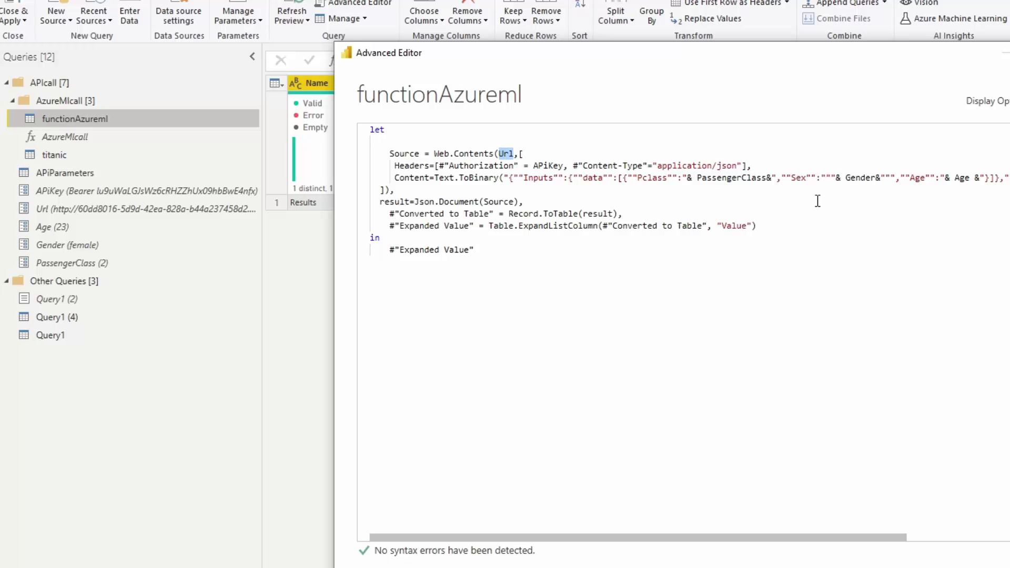
pyautogui.moveTo(697, 178); pyautogui.dragTo(767, 178)
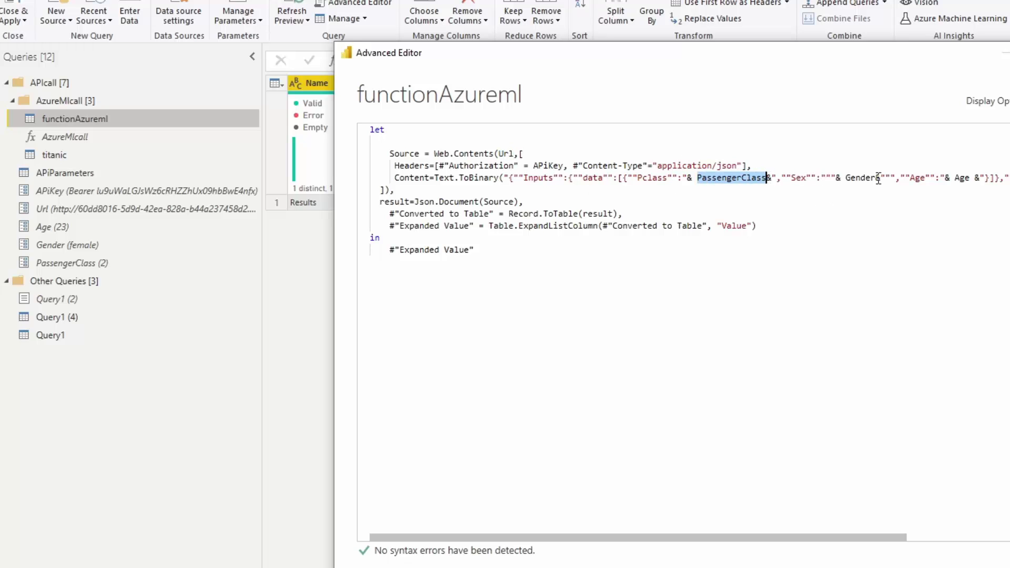
pyautogui.moveTo(878, 179); pyautogui.dragTo(846, 179)
pyautogui.doubleClick(963, 180)
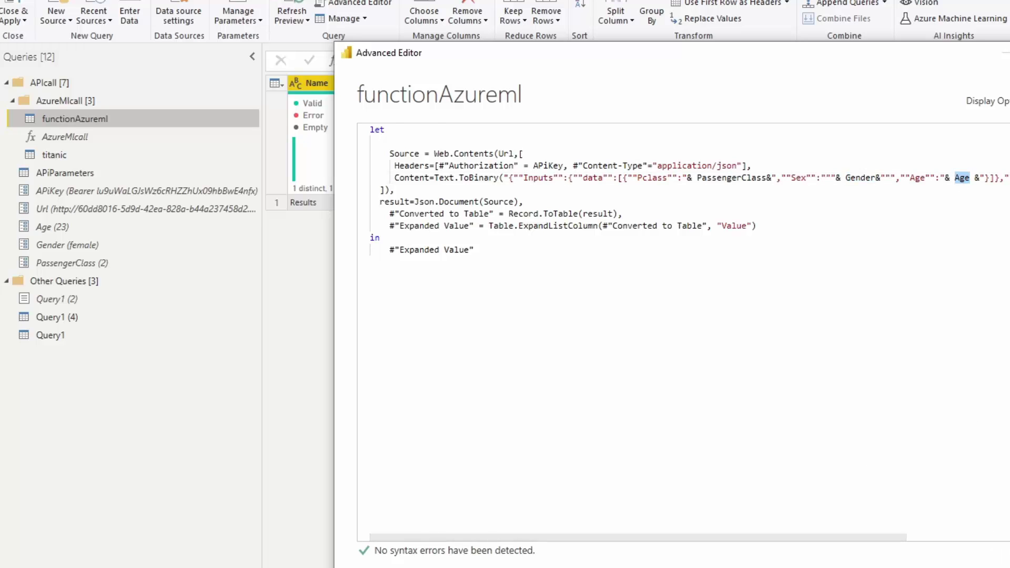
pyautogui.click(999, 550)
pyautogui.rightClick(104, 123)
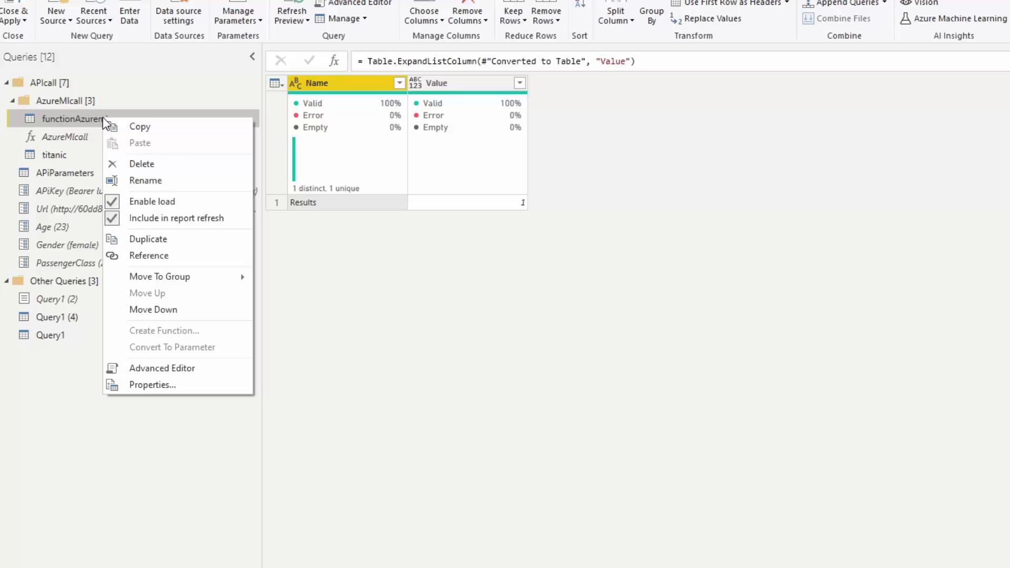
# Look at the AzureMlcall function's APiKey input, then switch to the titanic query
pyautogui.click(258, 353)
pyautogui.click(56, 133)
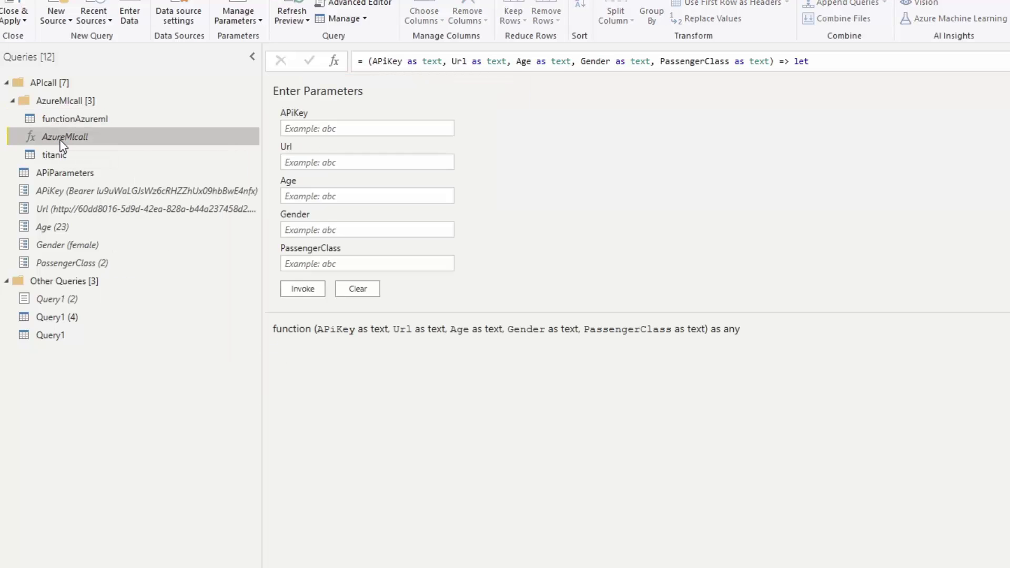
pyautogui.click(385, 126)
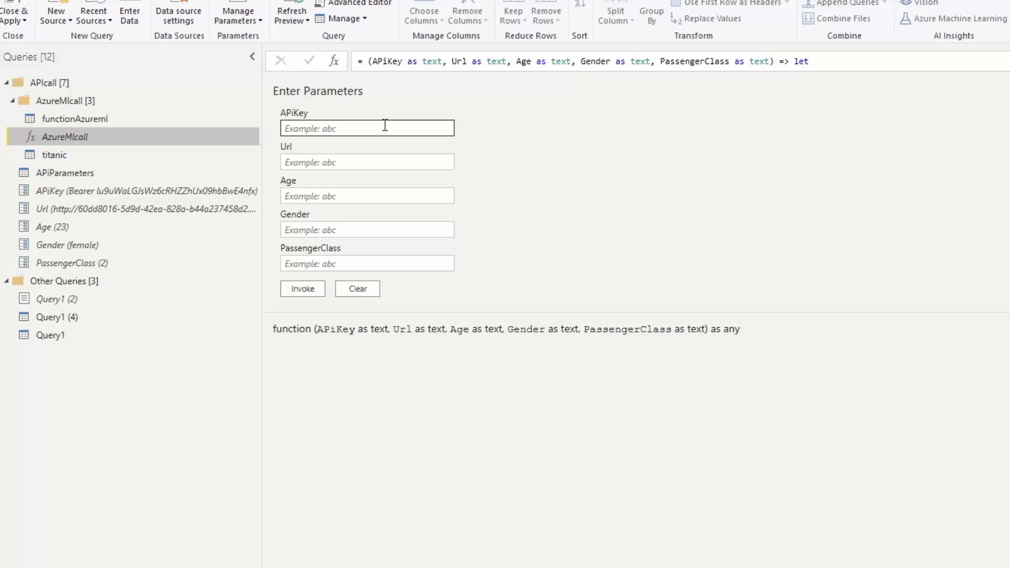
pyautogui.click(81, 154)
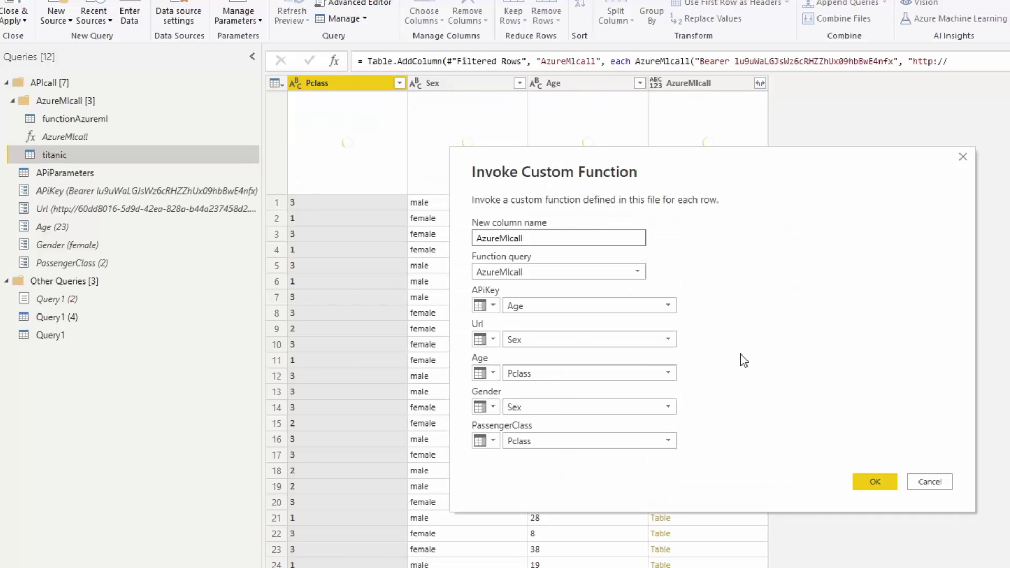
# Close the Invoke Custom Function settings and rename titanic's Value column to Prediction
pyautogui.click(946, 484)
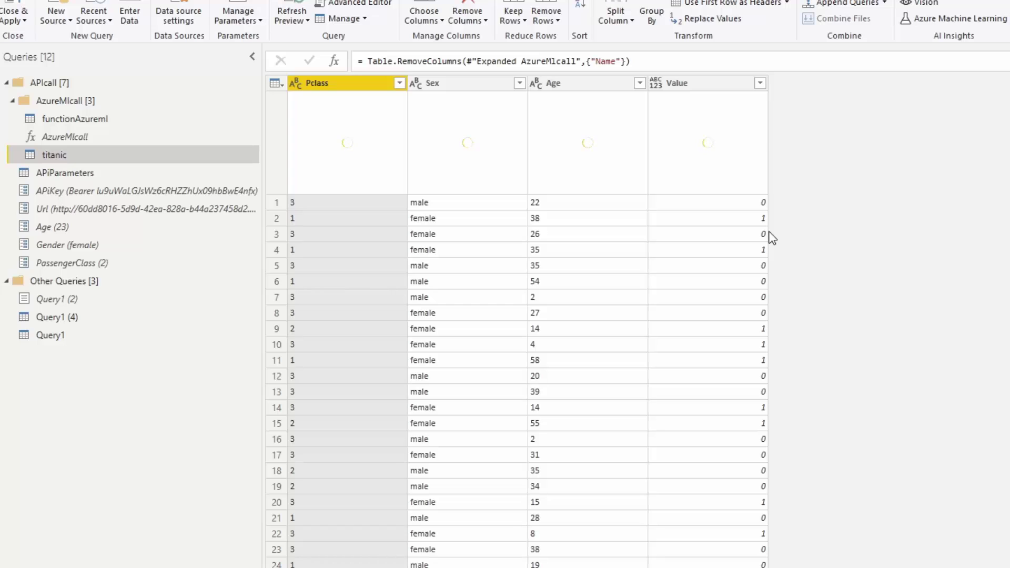
pyautogui.click(698, 88)
pyautogui.doubleClick(689, 84)
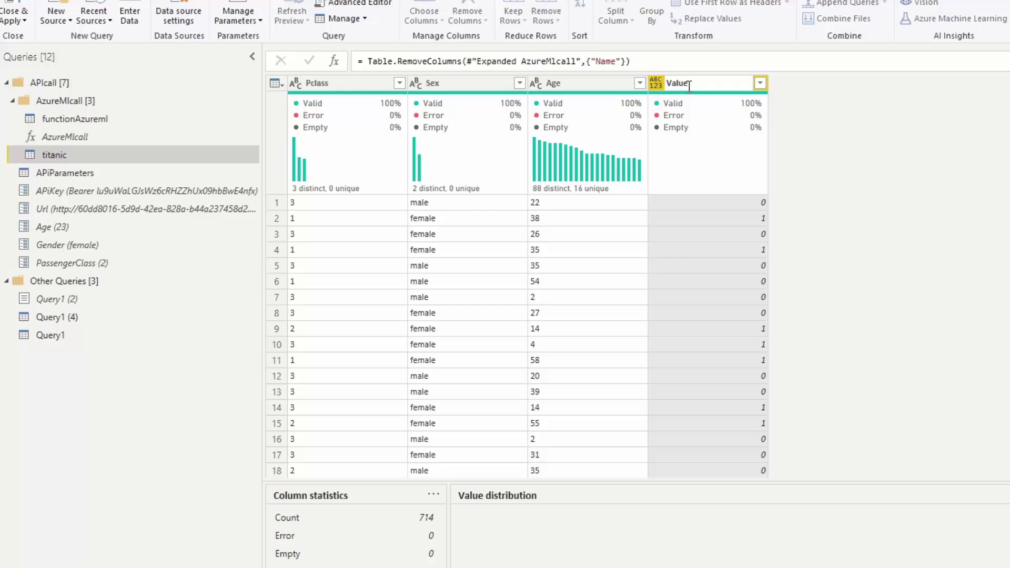
pyautogui.write('Prediction')
pyautogui.press('Return')
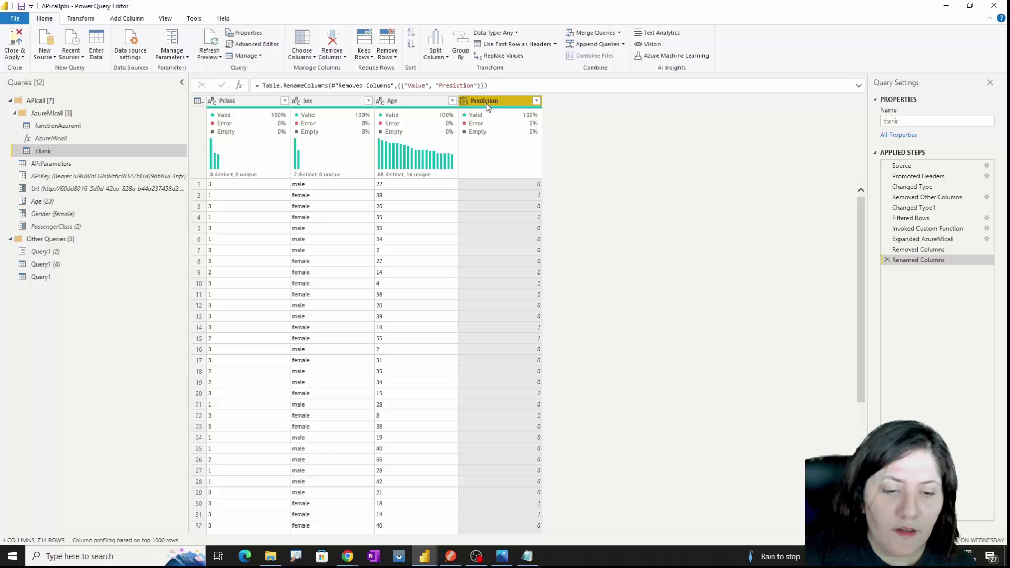
# In Chrome, scroll through the pbitotanic endpoint's Python consumption sample, then switch to C#
pyautogui.click(342, 561)
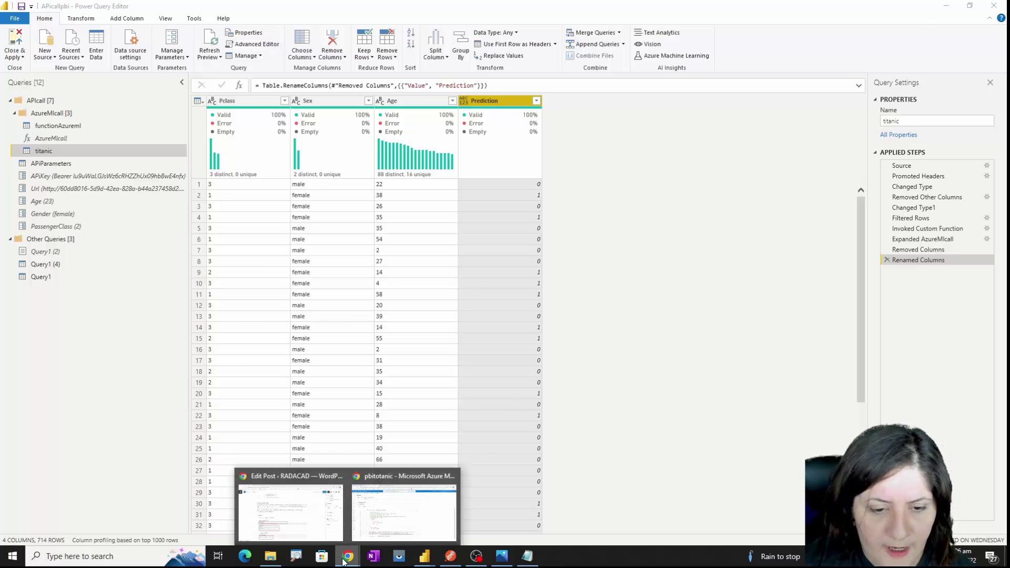
pyautogui.click(403, 510)
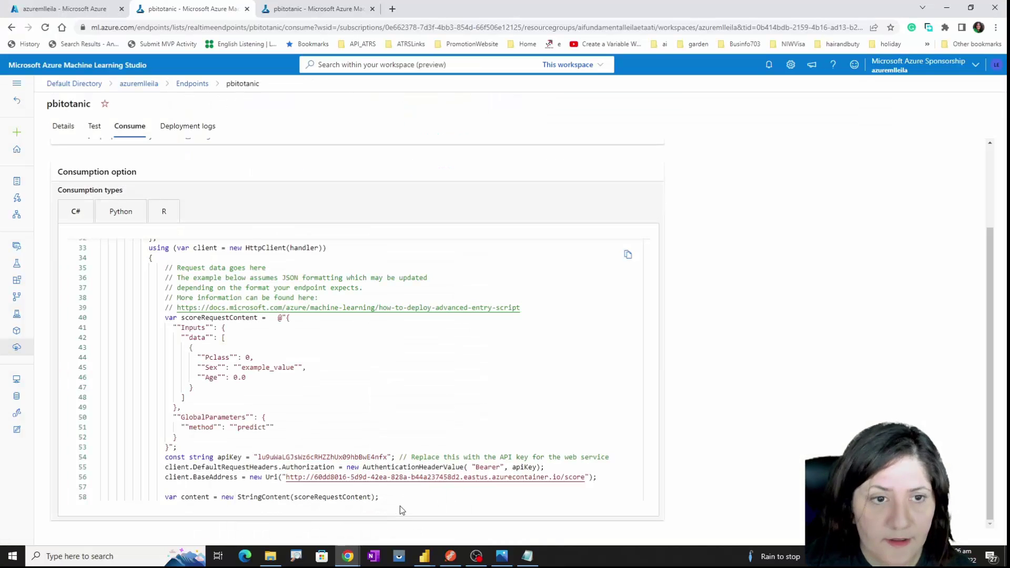
pyautogui.click(124, 213)
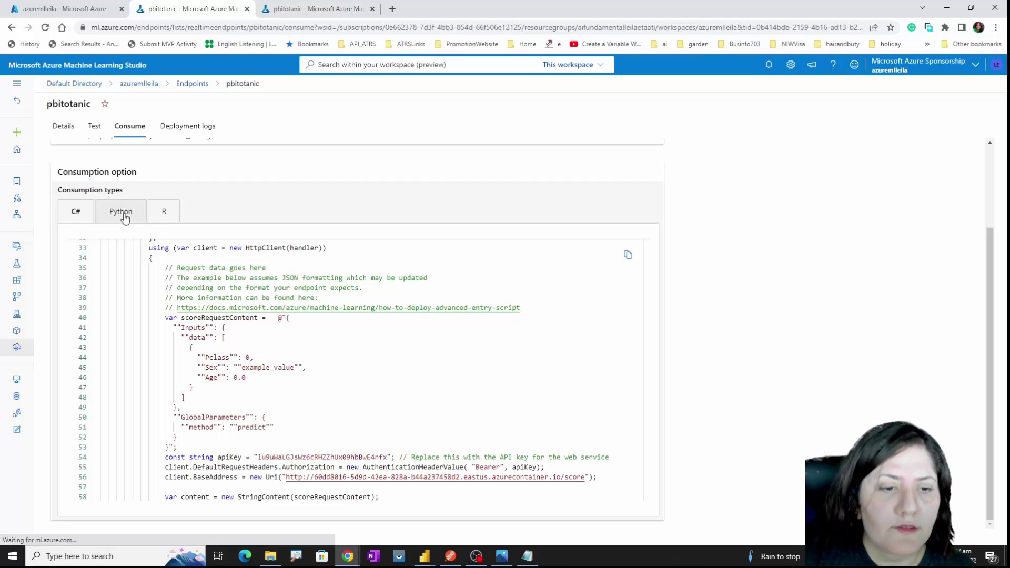
pyautogui.scroll(-3, 256, 452)
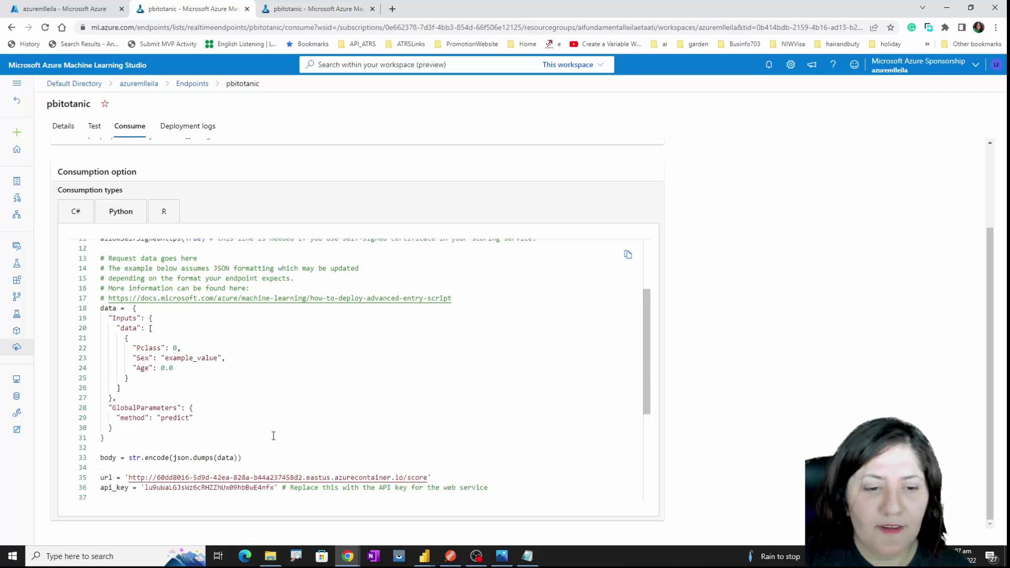
pyautogui.scroll(-3, 273, 437)
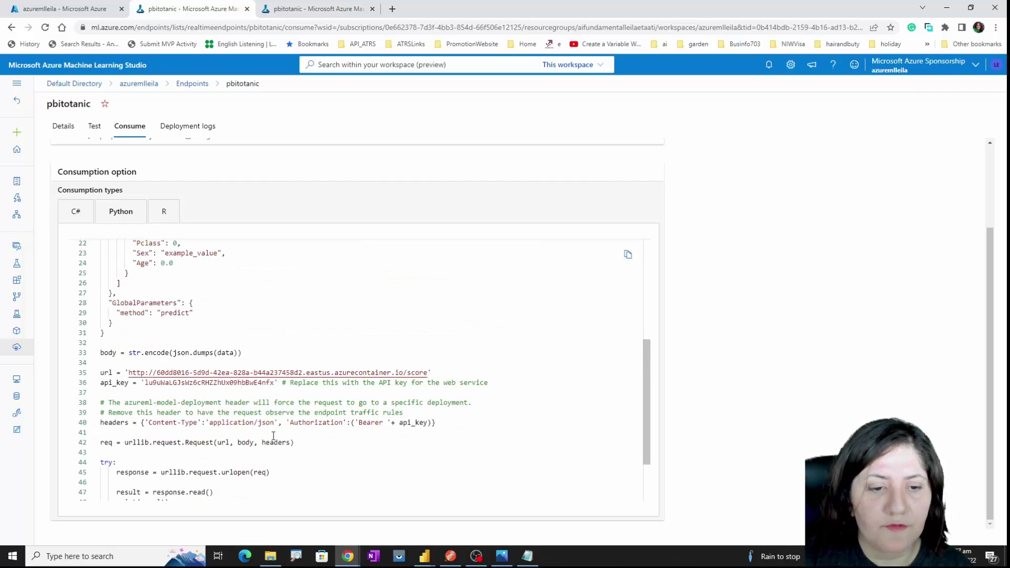
pyautogui.scroll(2, 273, 436)
pyautogui.click(77, 211)
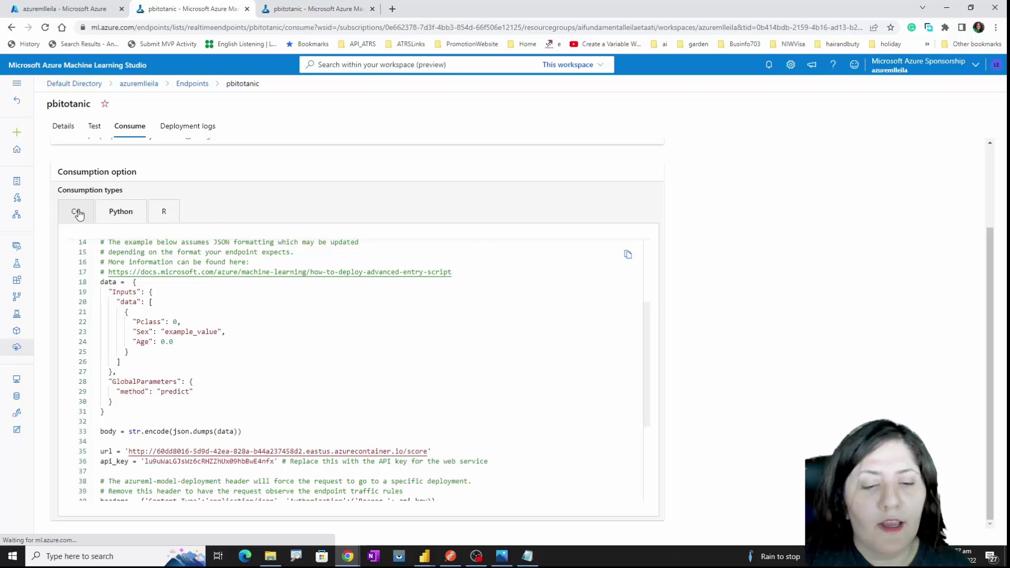
# View the saved Postman scoring request, then return to the C# sample in Chrome
pyautogui.click(450, 556)
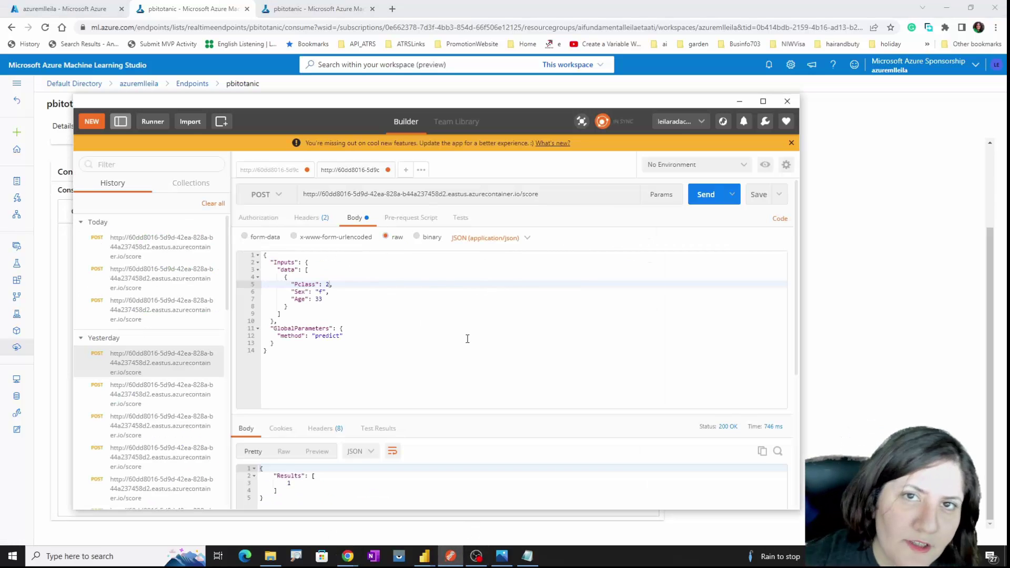
pyautogui.click(863, 267)
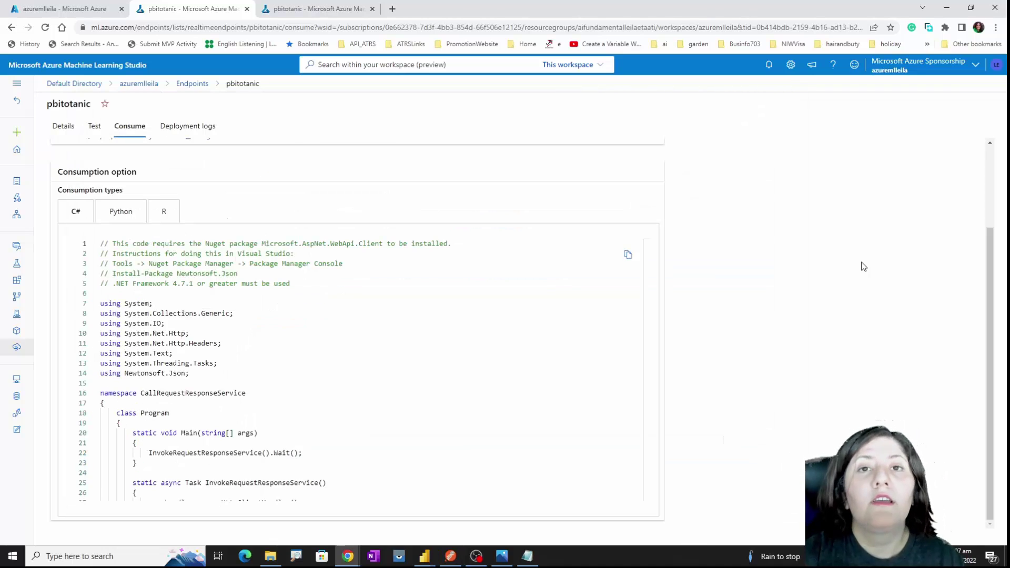